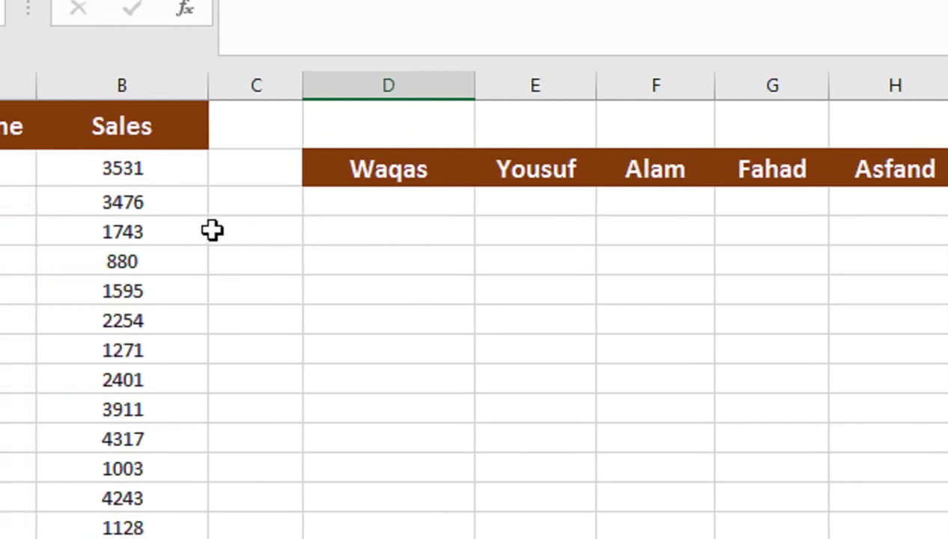
- In C2, start an IF formula comparing the absolute $D$2 name against $A$2:$A$28
click(290, 176)
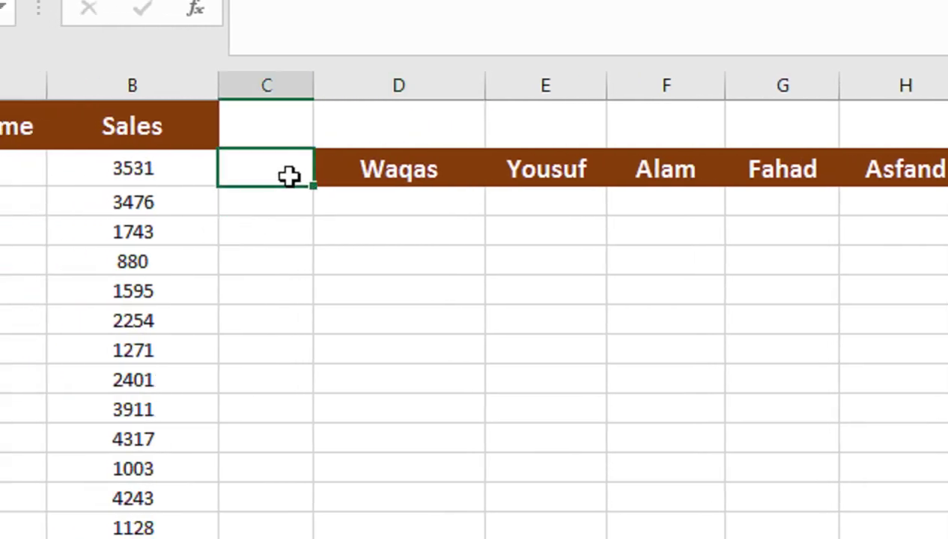
text(=IF()
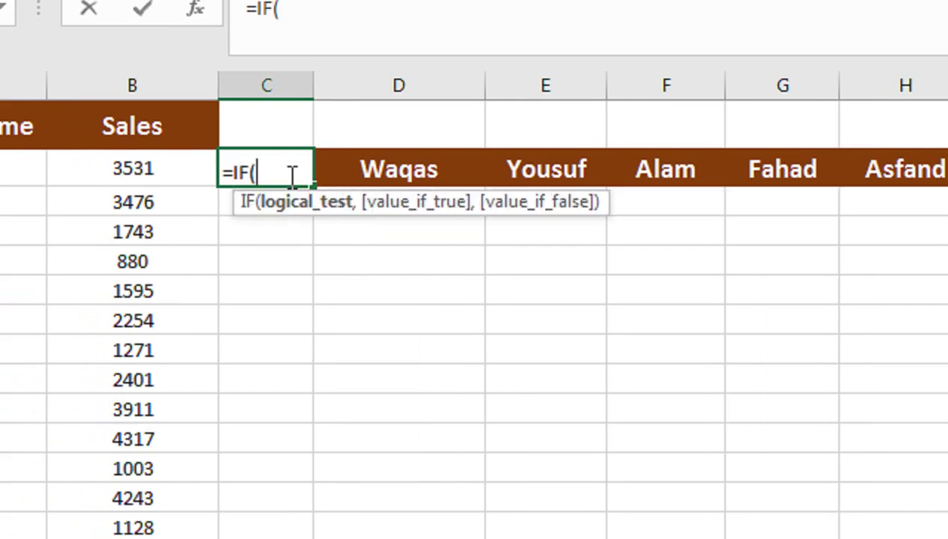
key(Right)
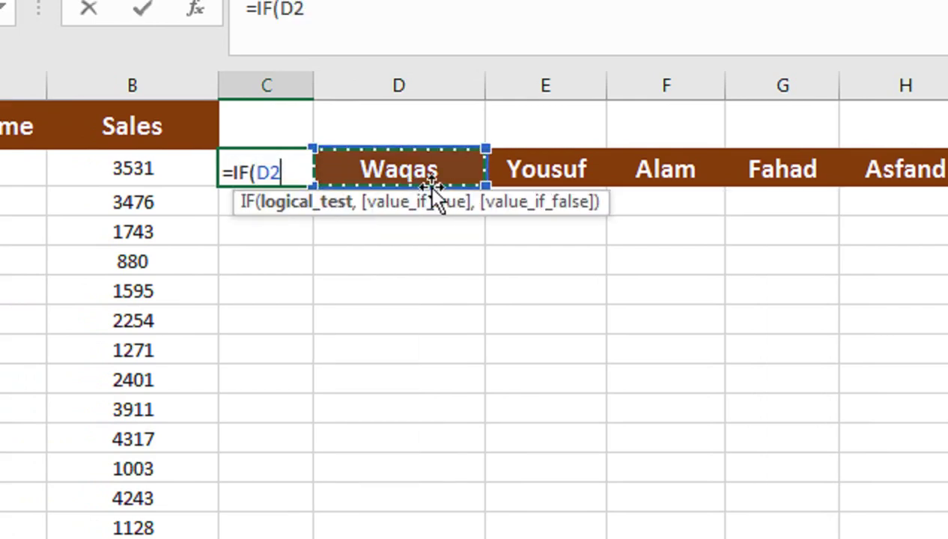
key(F4)
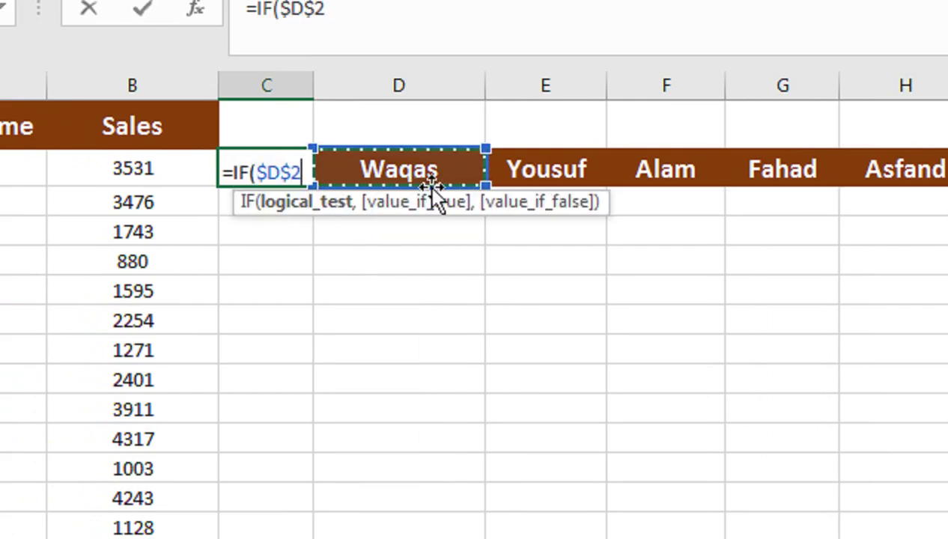
text(=)
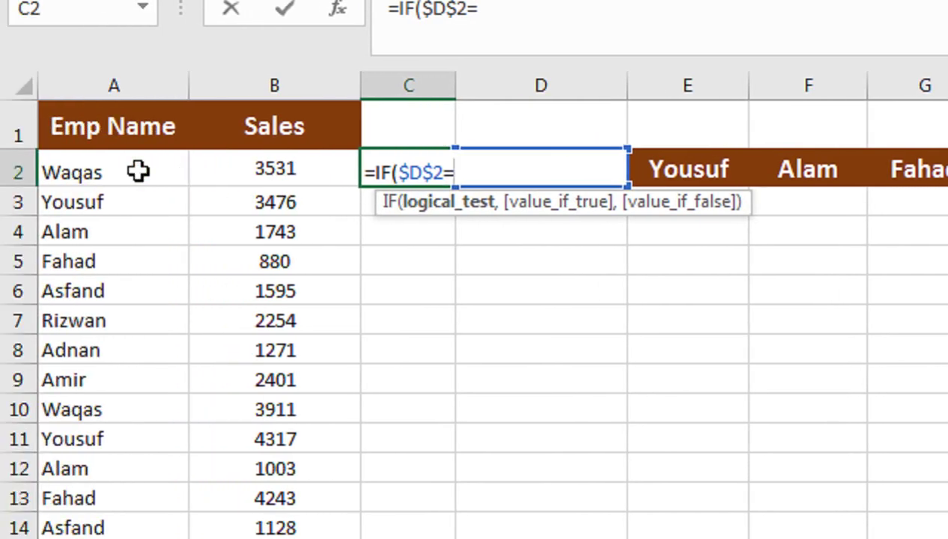
click(139, 171)
key(ctrl+shift+Down)
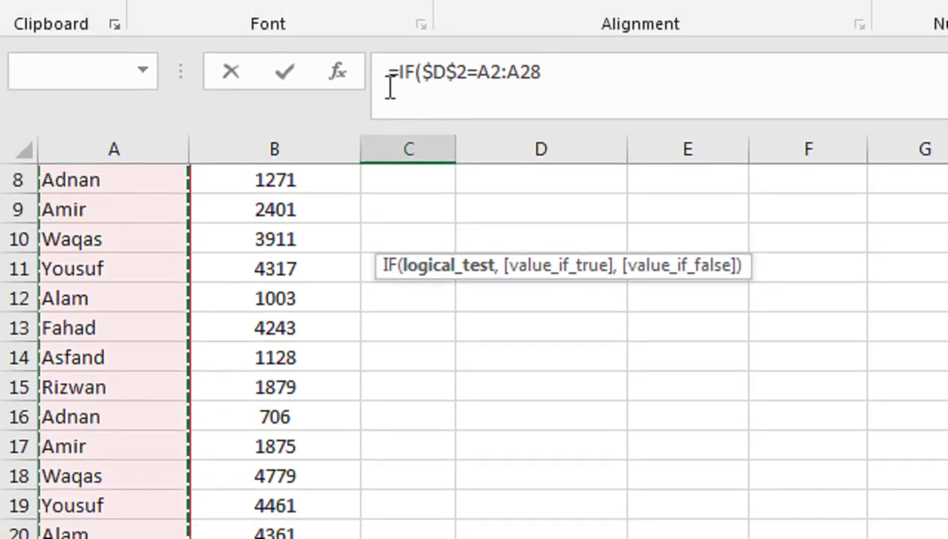
key(F4)
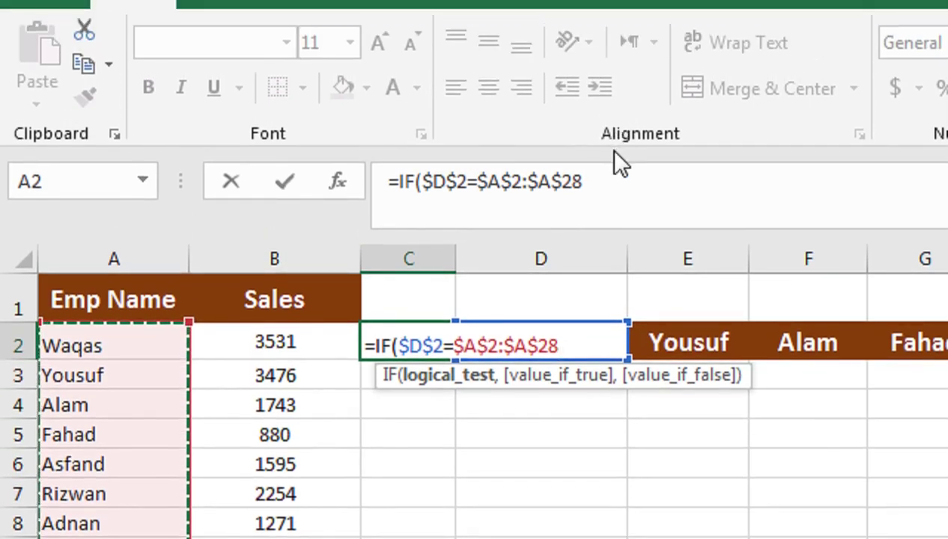
- Complete it with ROW($B$2:$B$28)-1 and a blank "" fallback, and enter it
text(,)
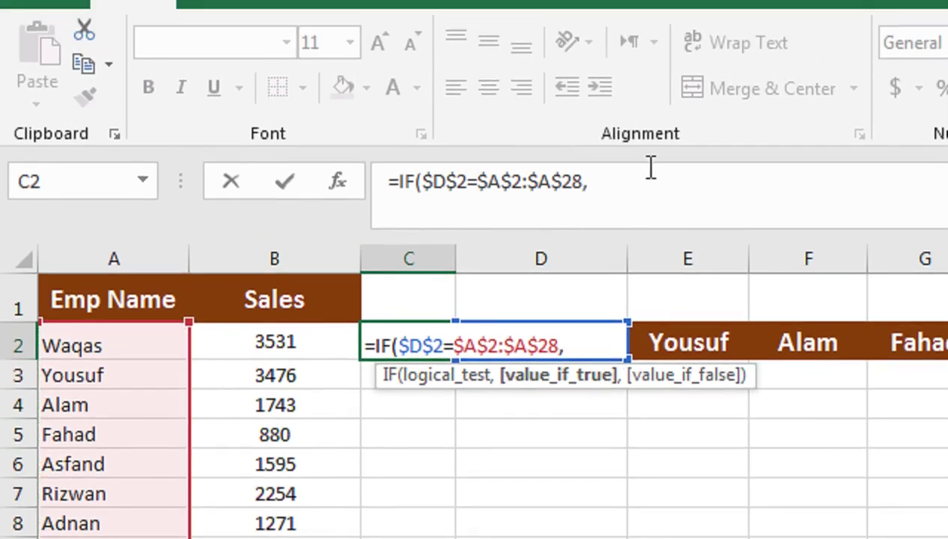
text(ROW()
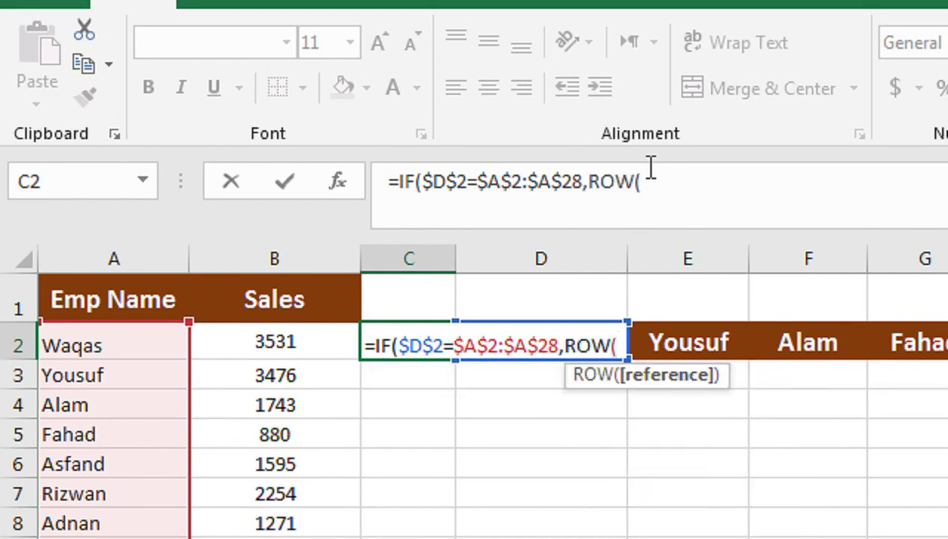
key(Left)
key(ctrl+shift+Down)
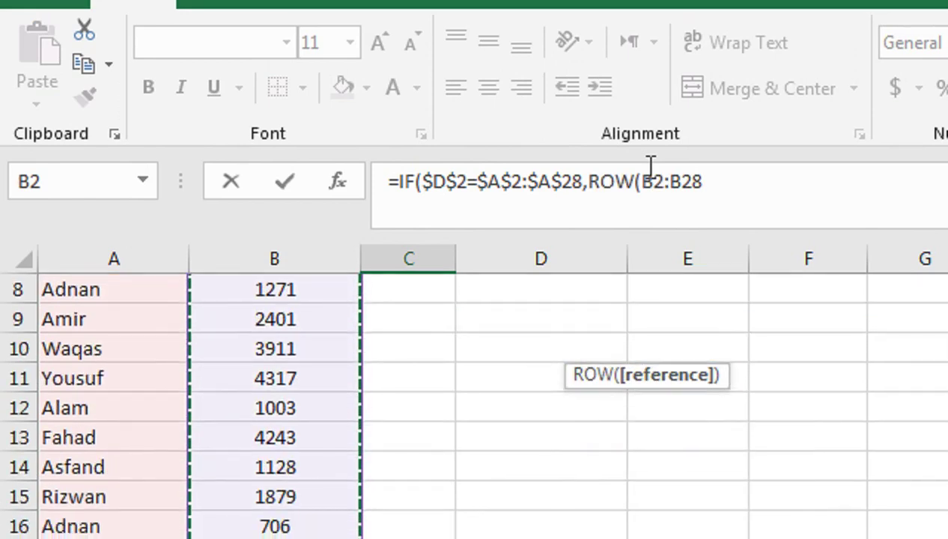
key(F4)
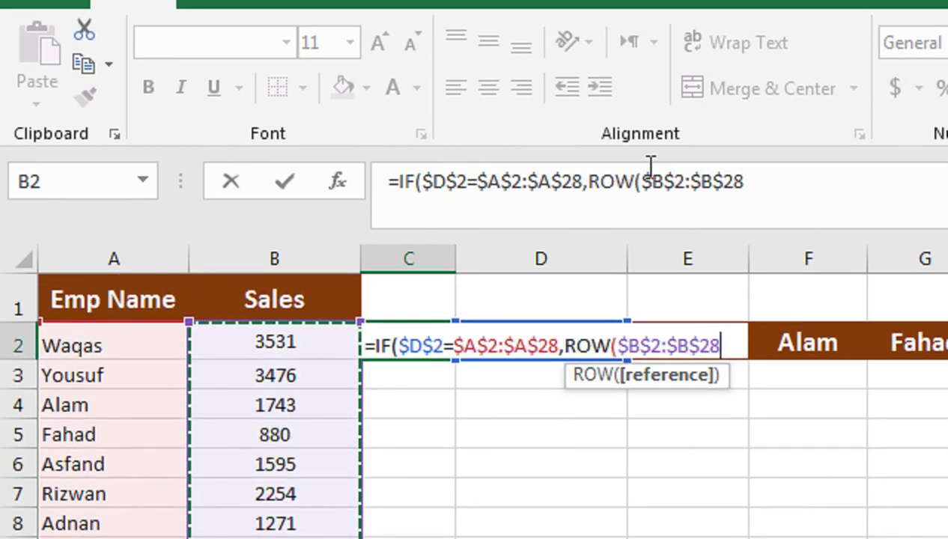
text())
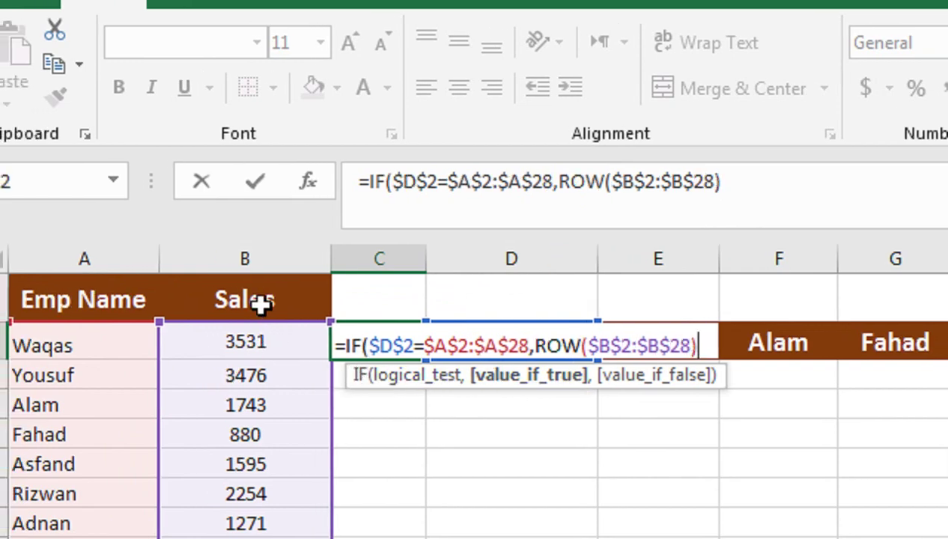
text(-)
text(1)
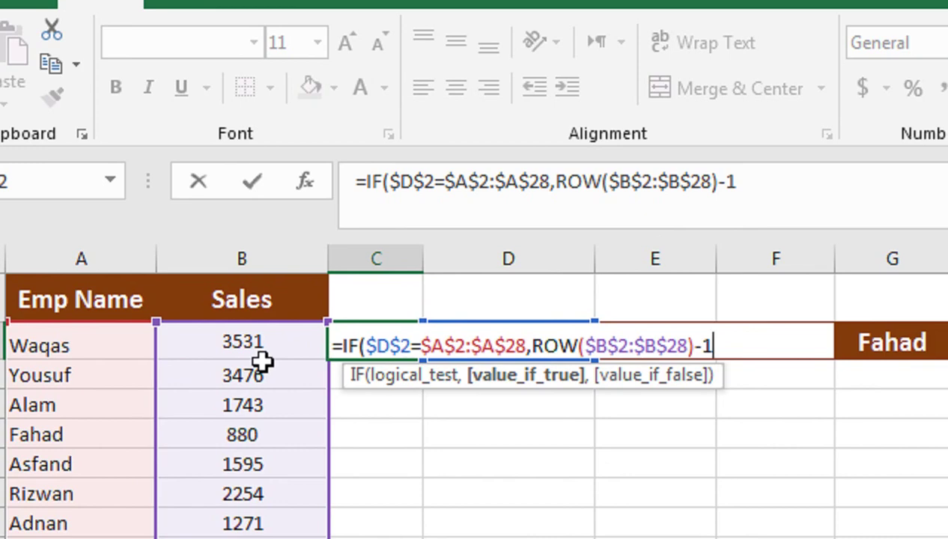
text(,")
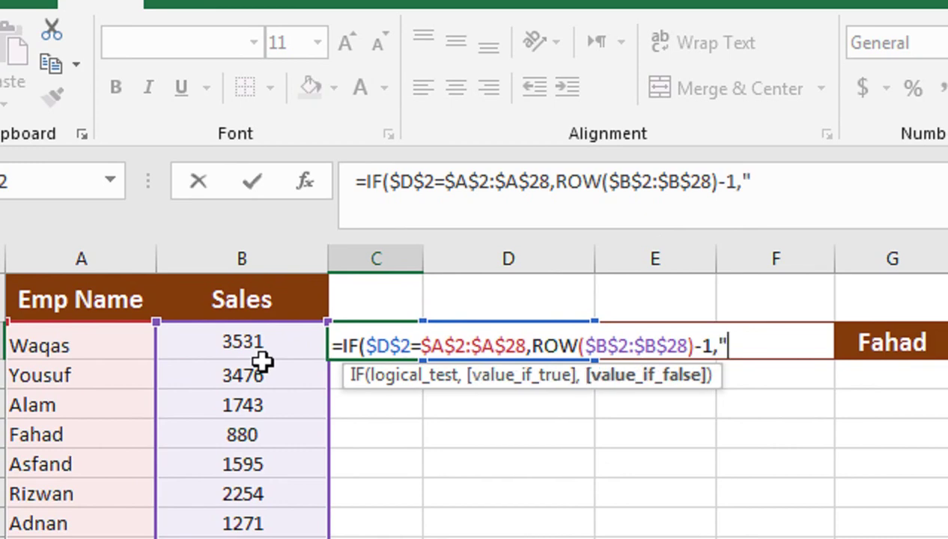
text("))
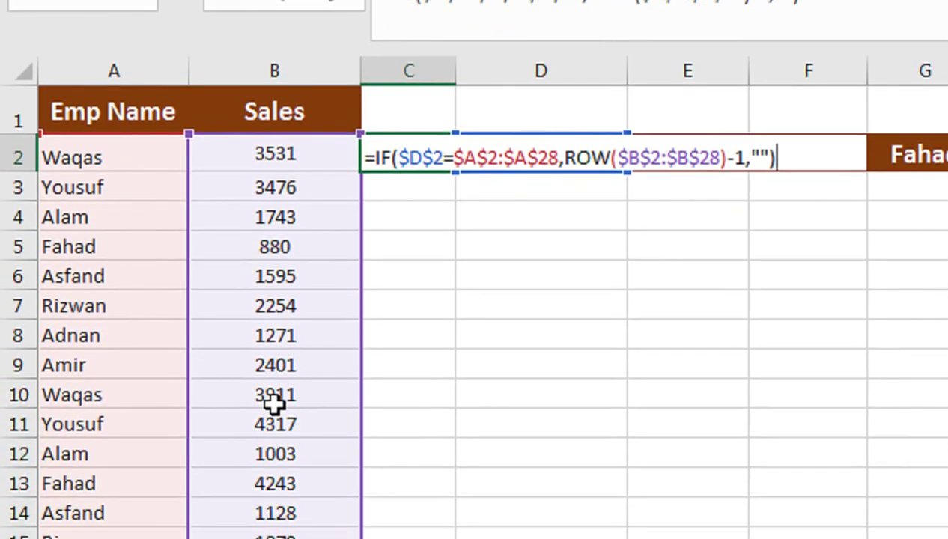
key(Return)
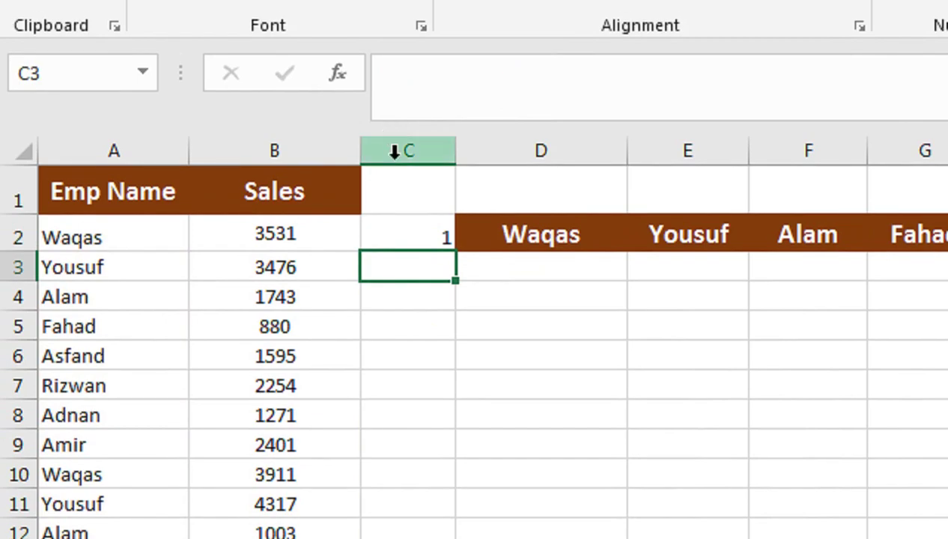
- Fill the C2 helper formula down column C, returning 1 beside each Waqas row
click(394, 153)
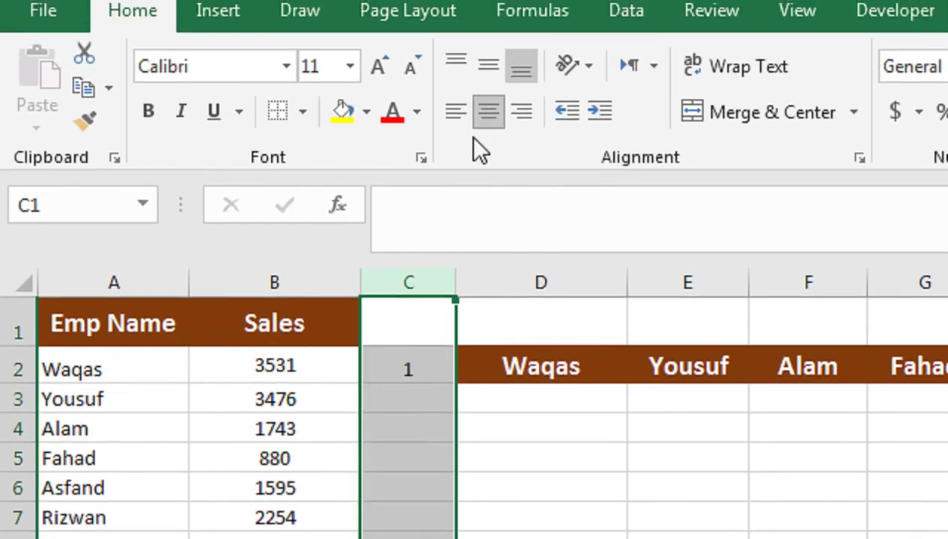
click(408, 238)
drag(455, 372, 455, 538)
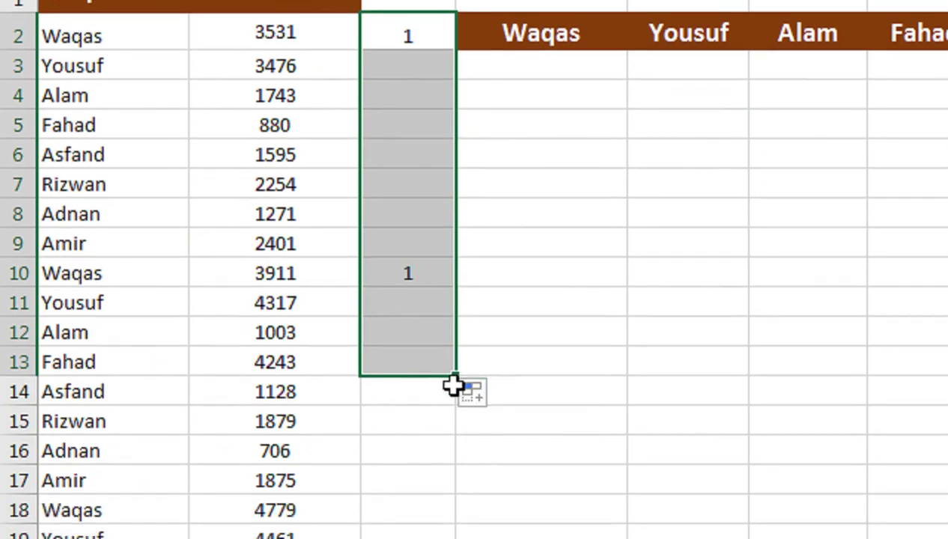
mouse_move(455, 375)
mouse_down()
mouse_move(459, 495)
mouse_move(457, 485)
mouse_up()
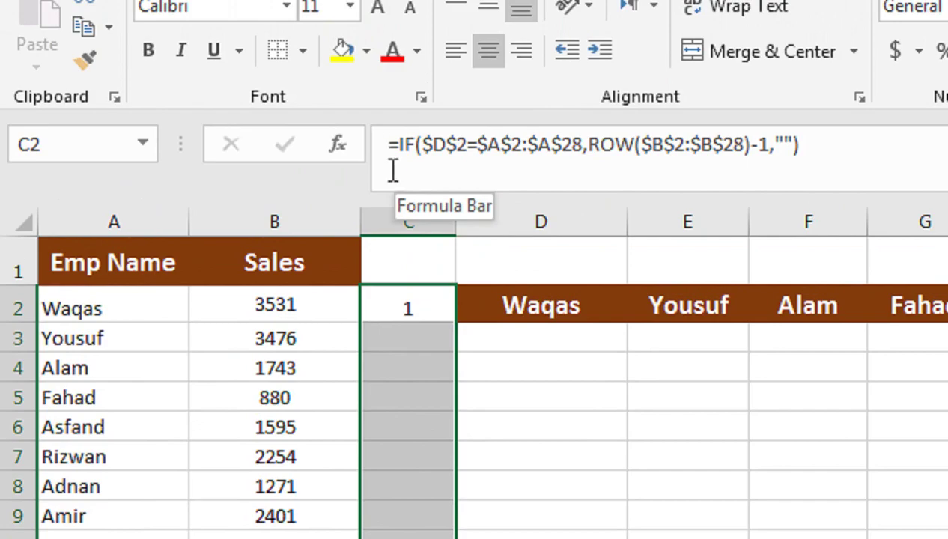
- Wrap the C2 formula in SMALL, correcting the mistyped SML function name
click(397, 121)
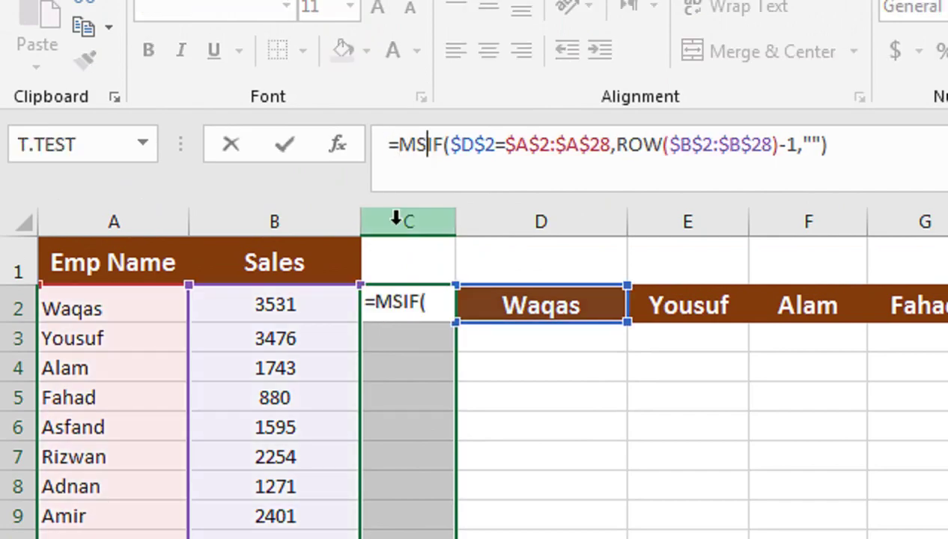
text(SML)
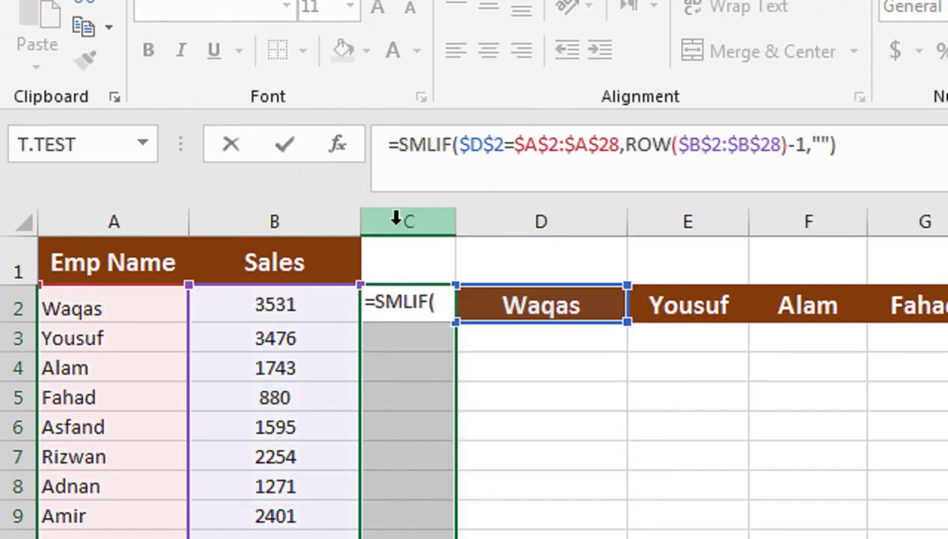
key(Return)
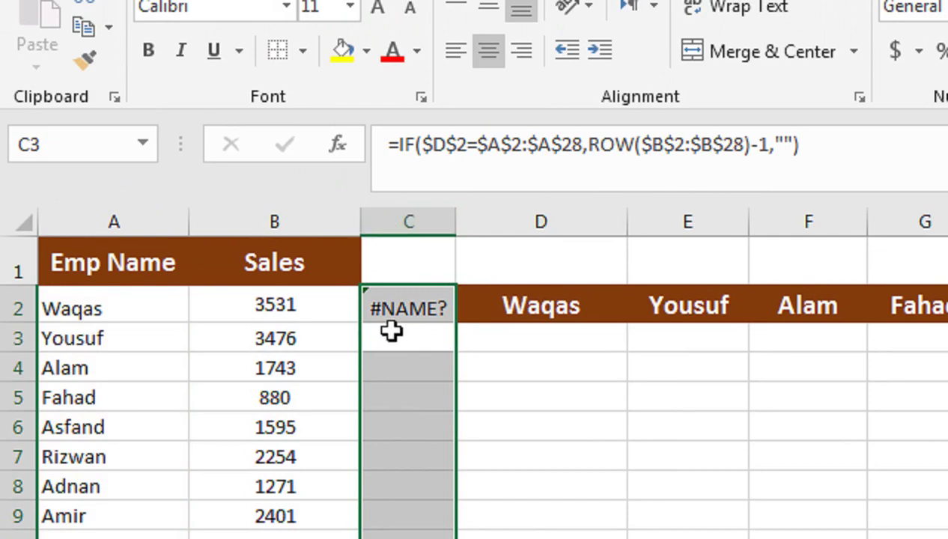
click(405, 309)
click(432, 144)
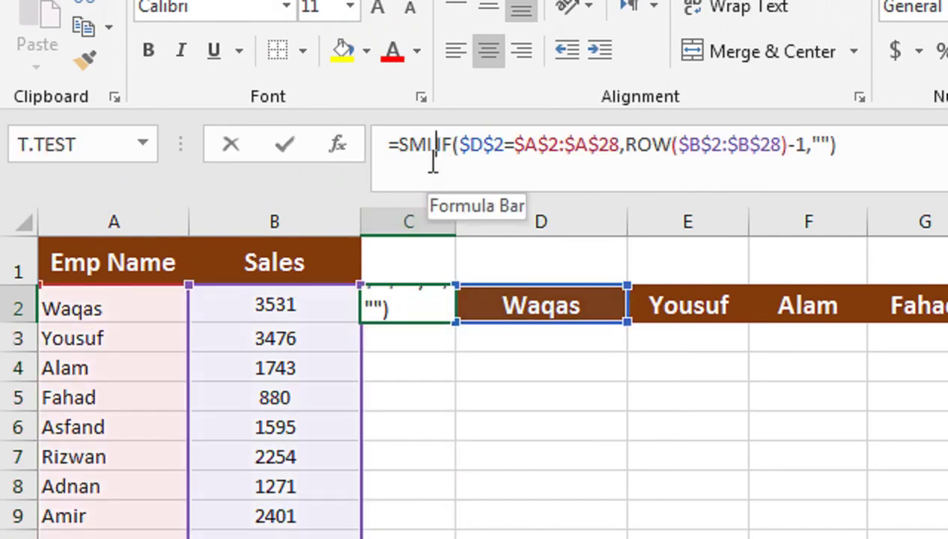
key(BackSpace)
text(ALL()
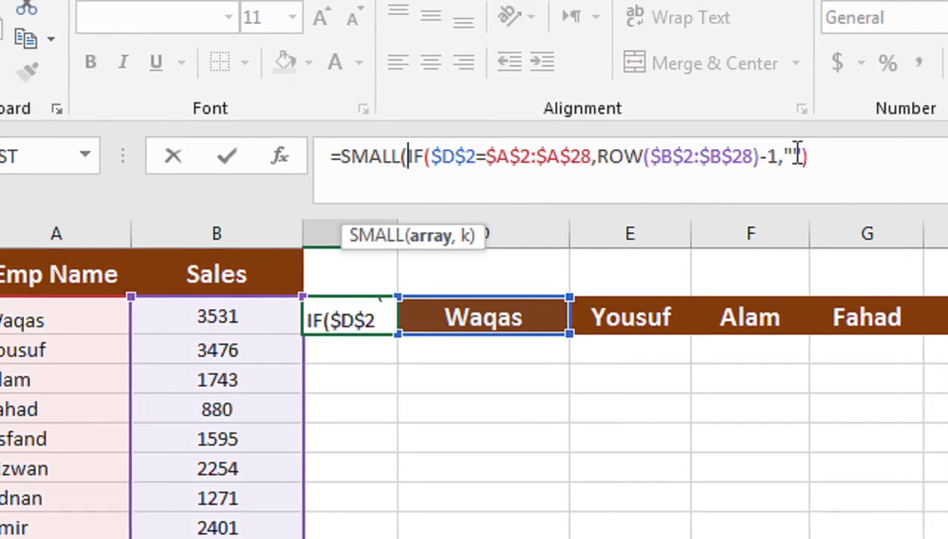
- Add ROW()-1 as SMALL's second argument and enter it as an array formula
click(870, 145)
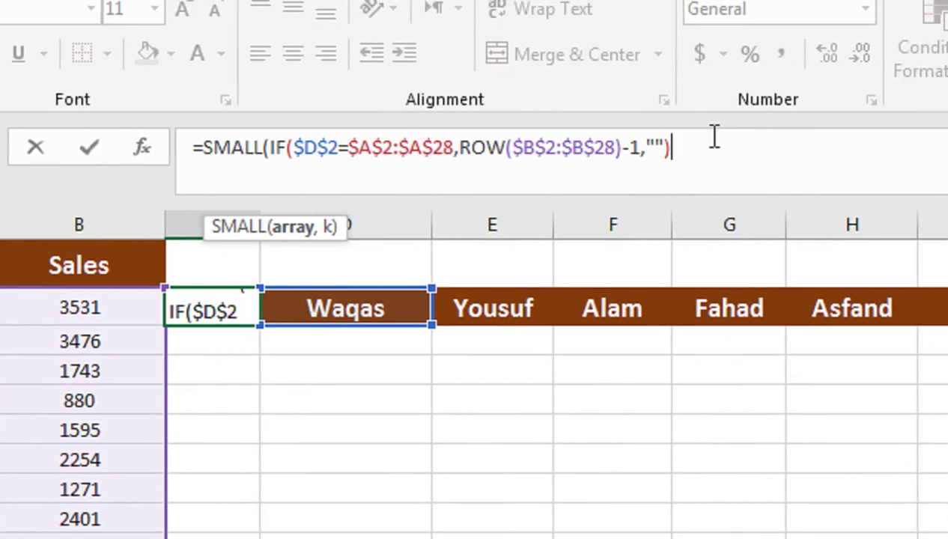
text(,ROW)
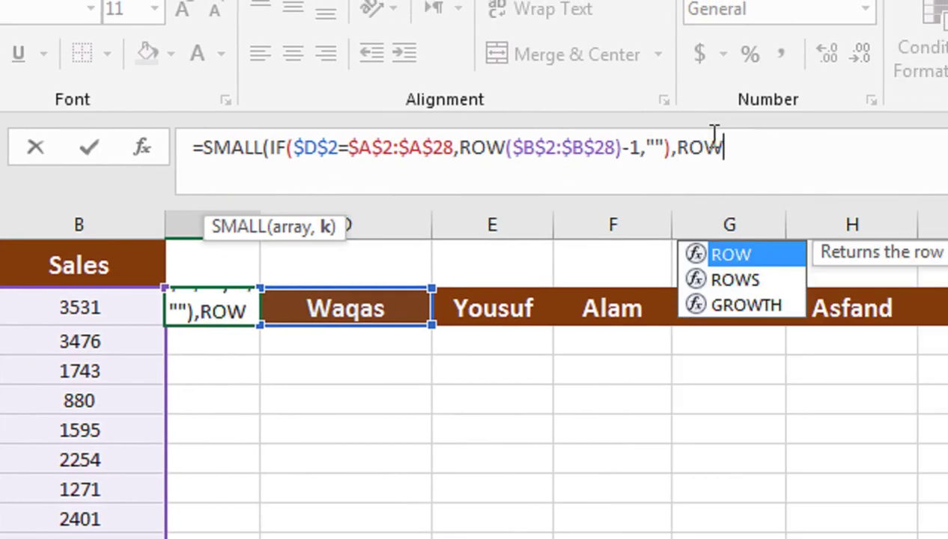
text(())
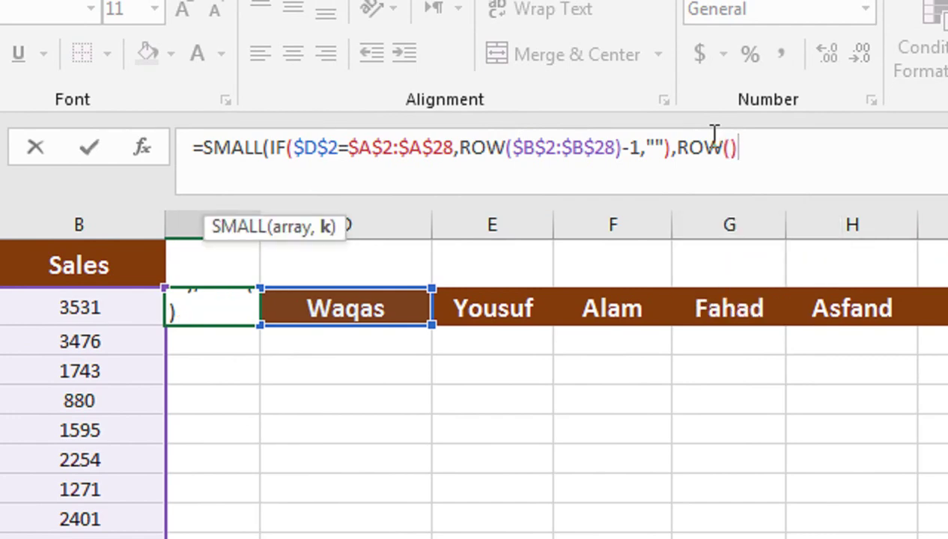
text(-)
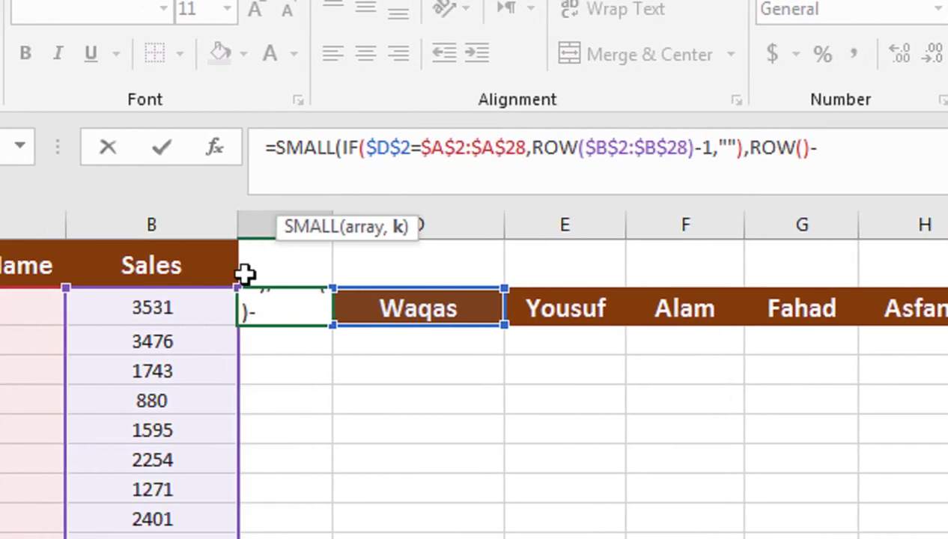
text(1)
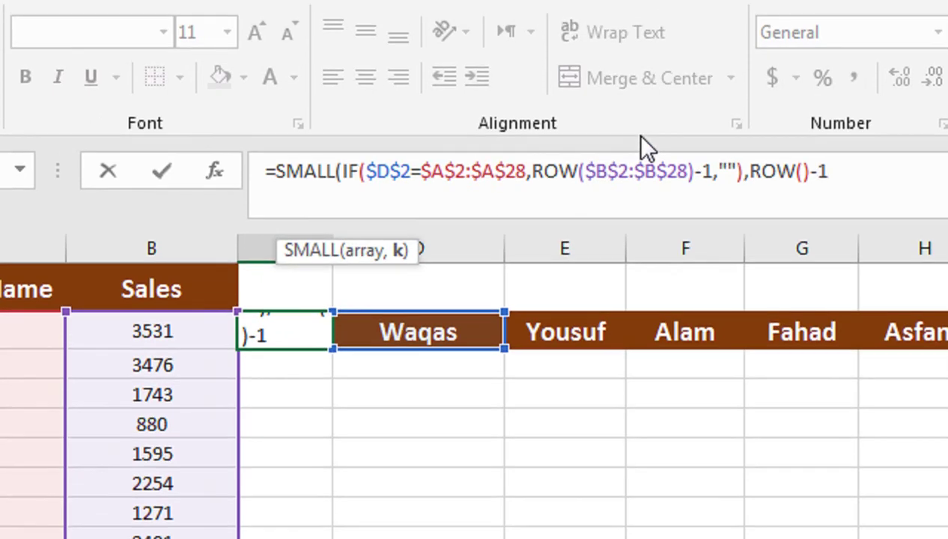
text())
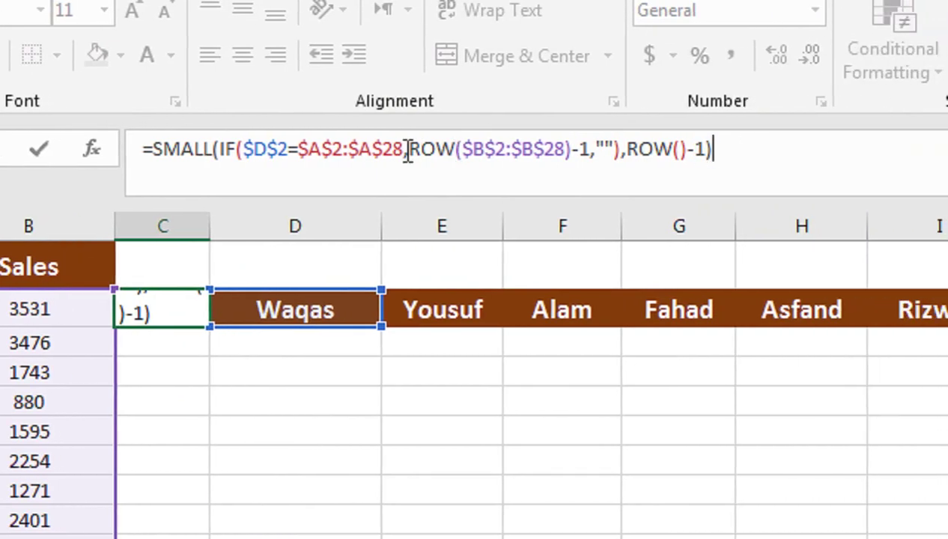
key(ctrl+shift+Return)
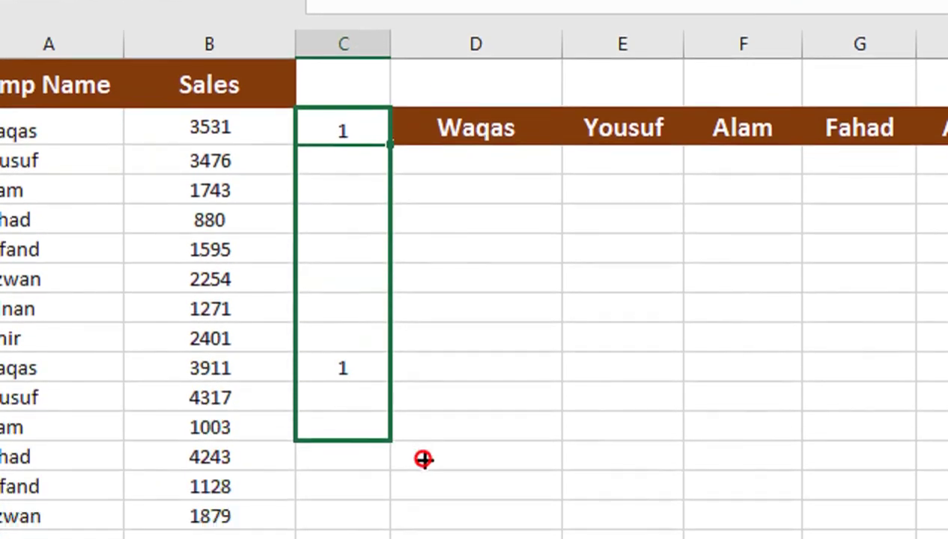
- Fill the formula down to row 13, then shift the results one column right and one row down under Waqas
drag(393, 341, 419, 427)
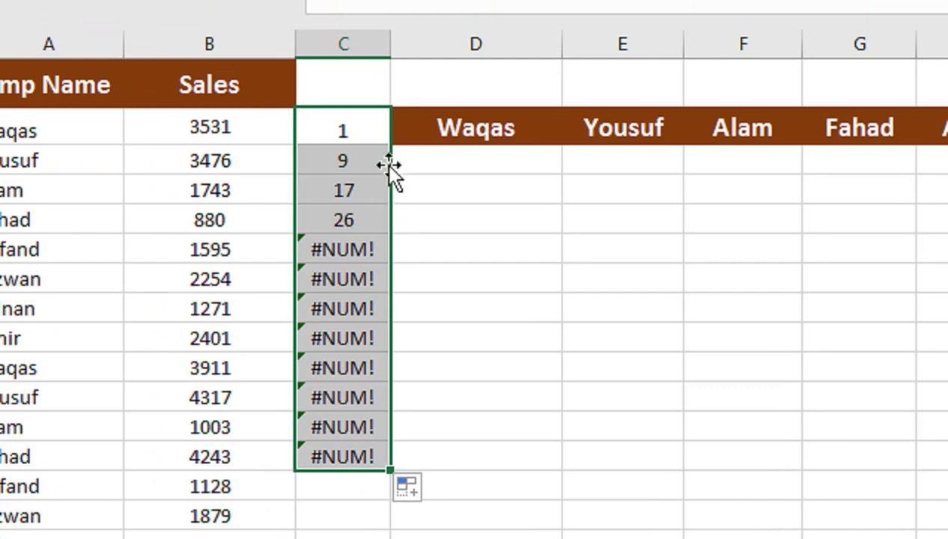
drag(384, 164, 473, 195)
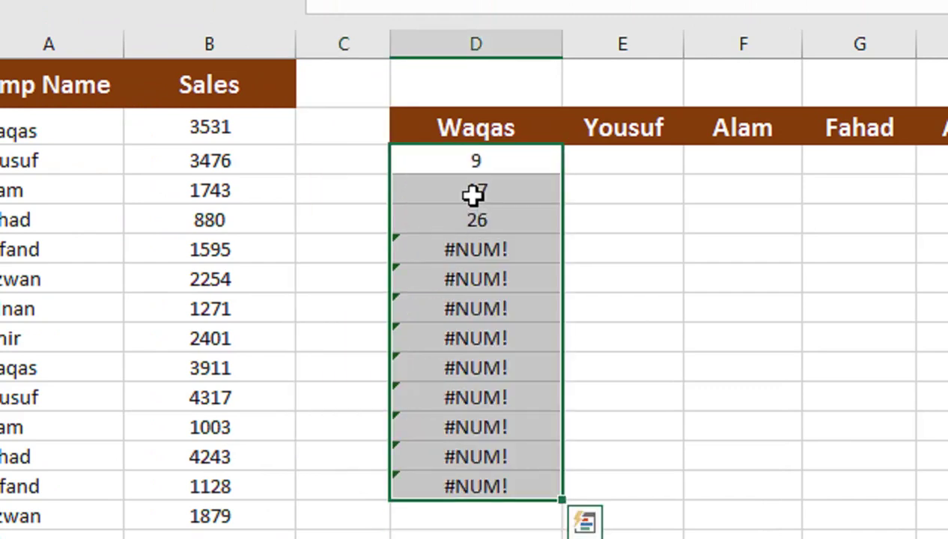
- Change ROW()-1 to ROW()-2 and array-enter it down column D, listing 1, 9, 17, 26
double_click(519, 159)
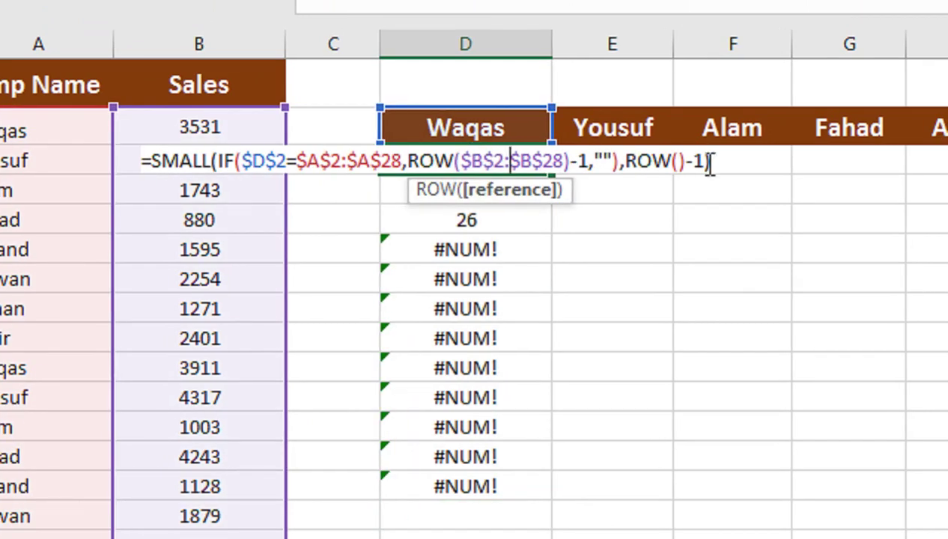
click(710, 164)
text(2)
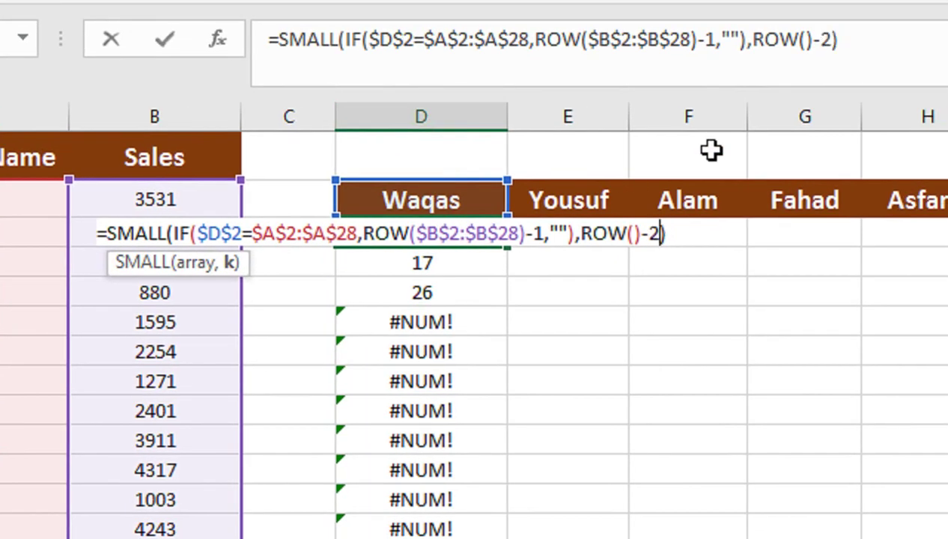
key(ctrl+Return)
key(shift+Down)
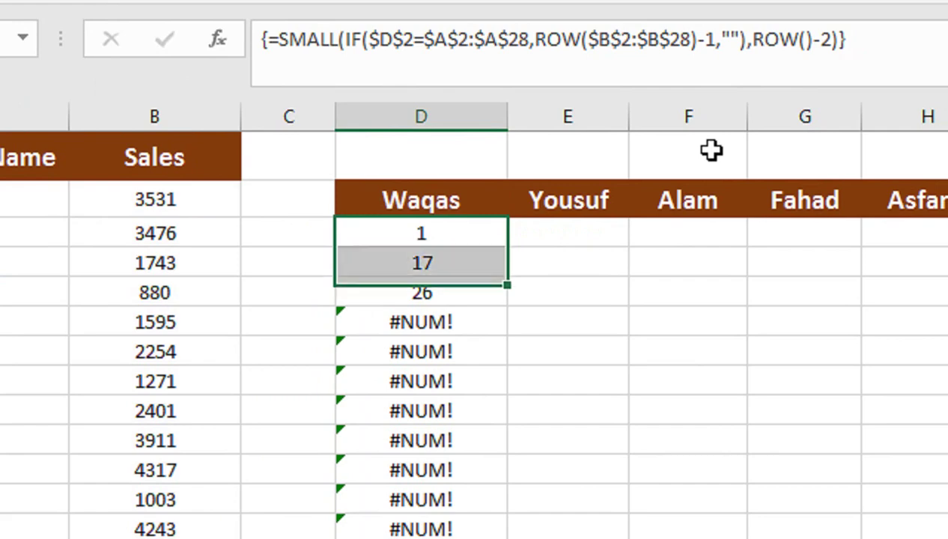
key(shift+Down)
key(shift+Down)
key(shift+Down)
key(shift+Down)
key(shift+Down)
key(shift+Down)
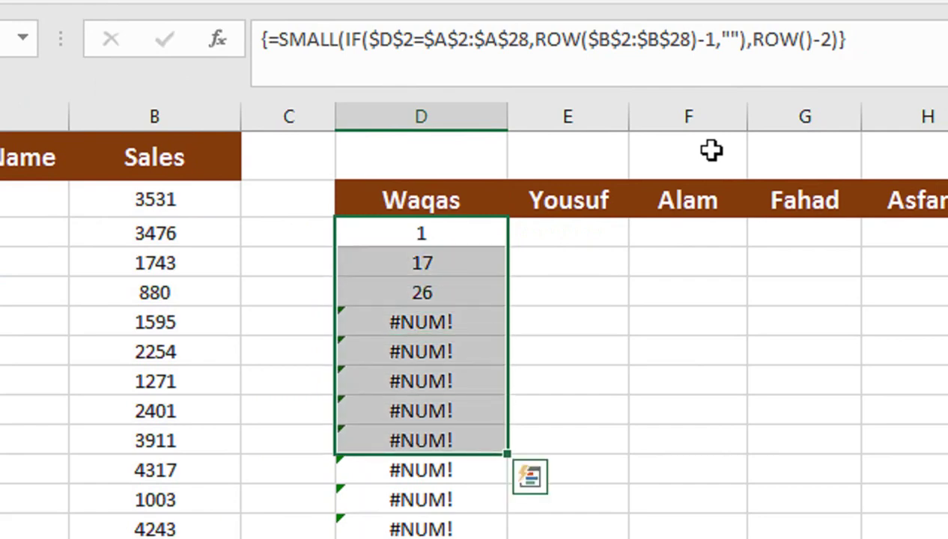
key(ctrl+shift+Return)
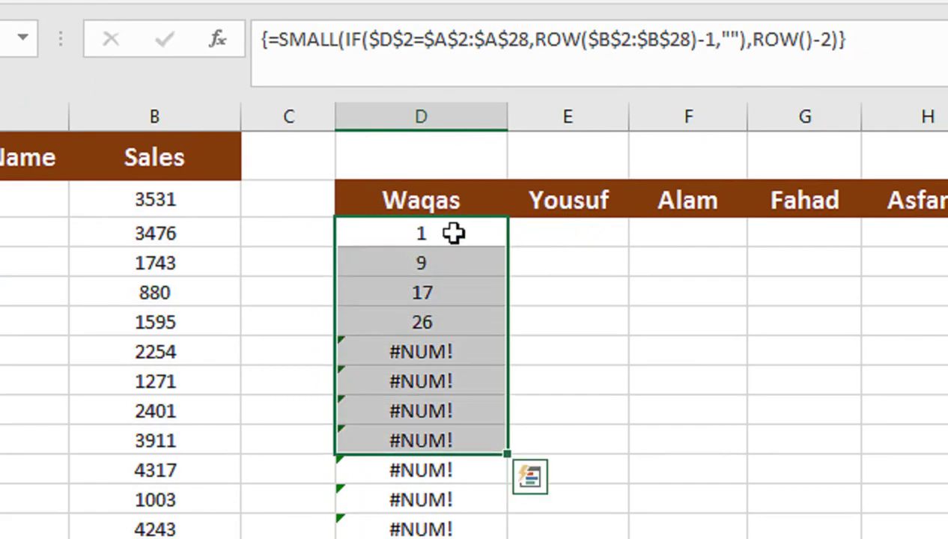
click(428, 231)
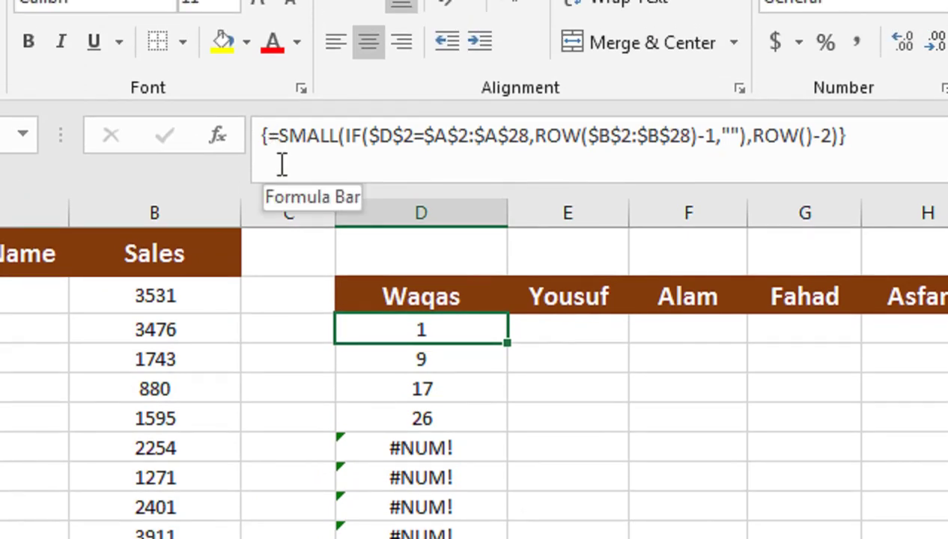
- Wrap the first Waqas formula in IFERROR with a "" fallback and array-enter it
key(F2)
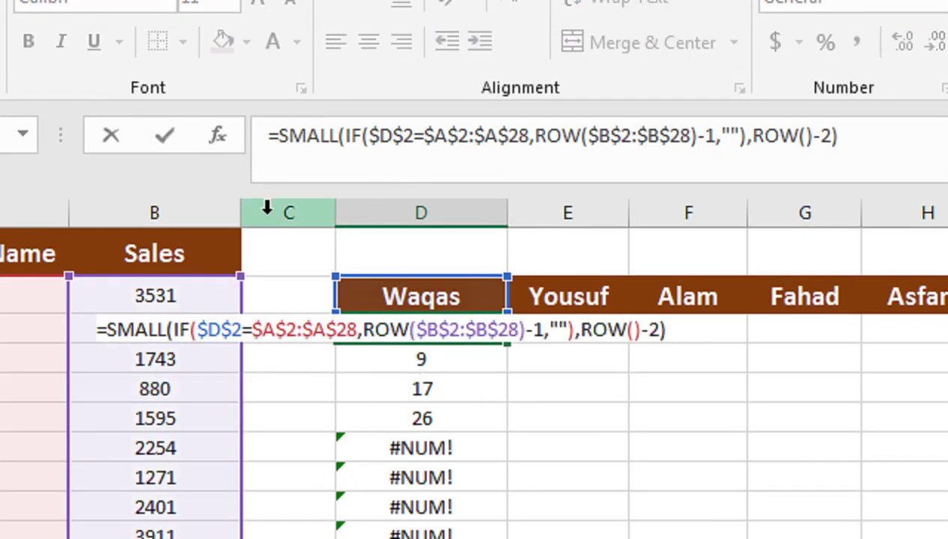
click(280, 138)
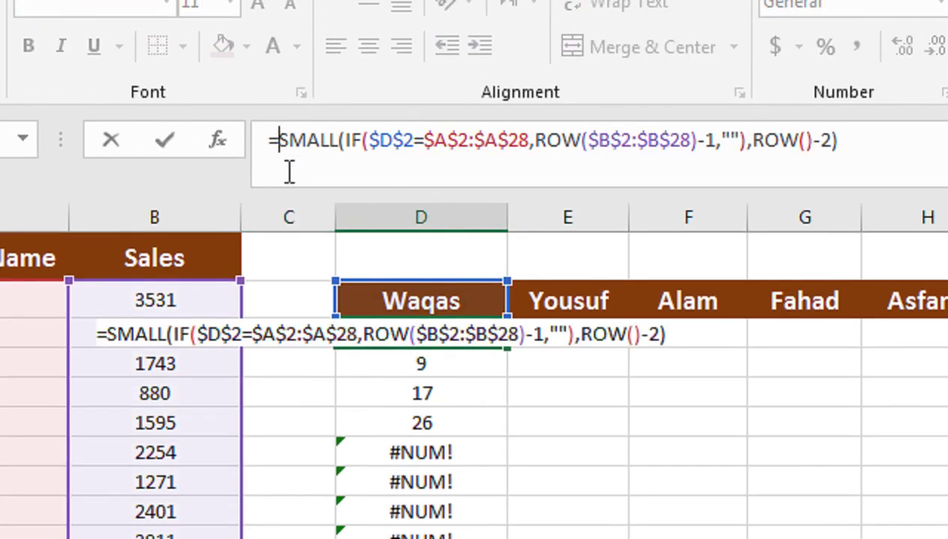
text(IF)
key(Down)
key(Tab)
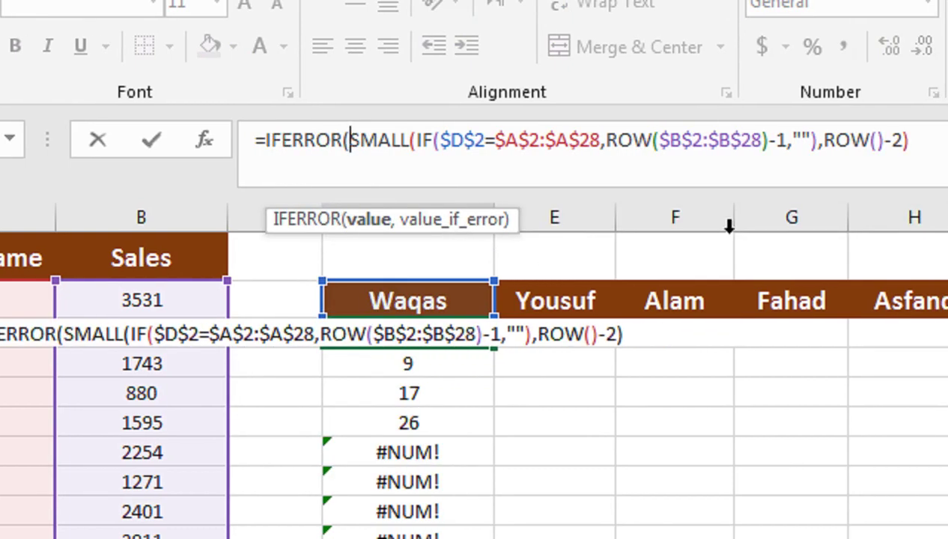
click(713, 146)
text(,"")
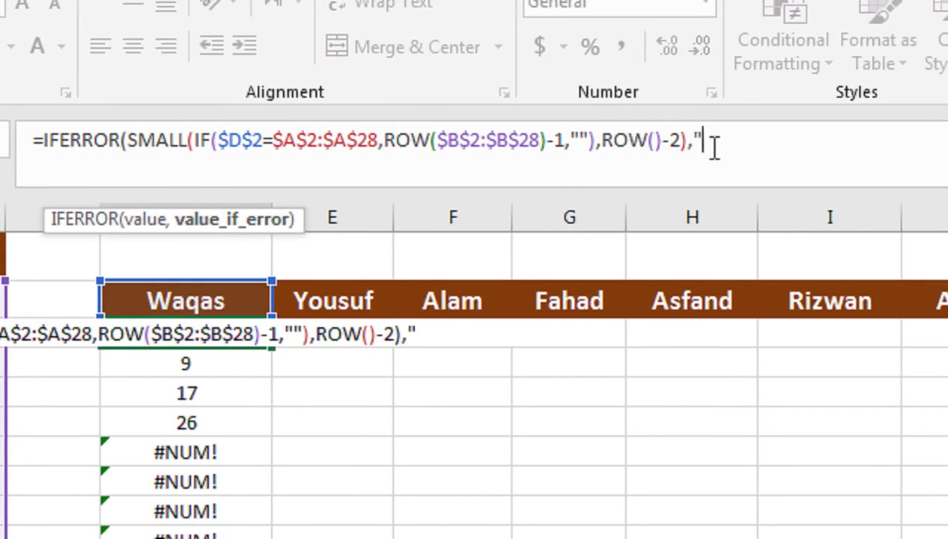
text())
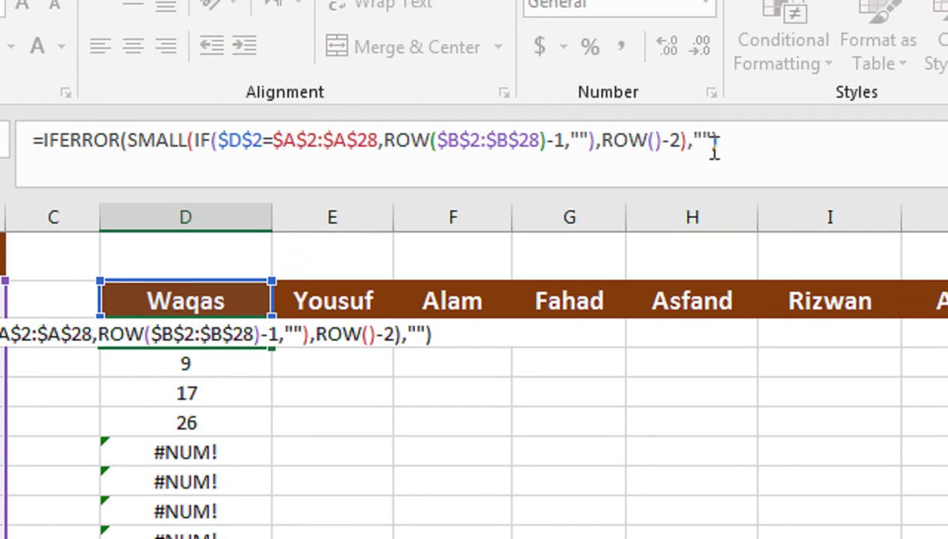
key(ctrl+shift+Return)
key(shift+Down)
key(shift+Down)
key(shift+Down)
key(shift+Down)
key(shift+Down)
key(shift+Down)
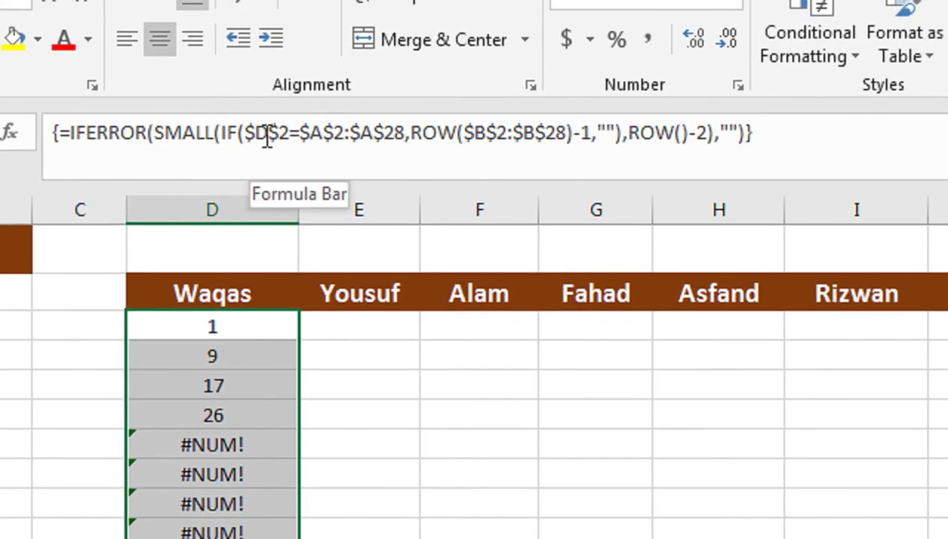
- Make the name reference column-relative as D$2 and re-enter the array formula
key(F2)
click(270, 135)
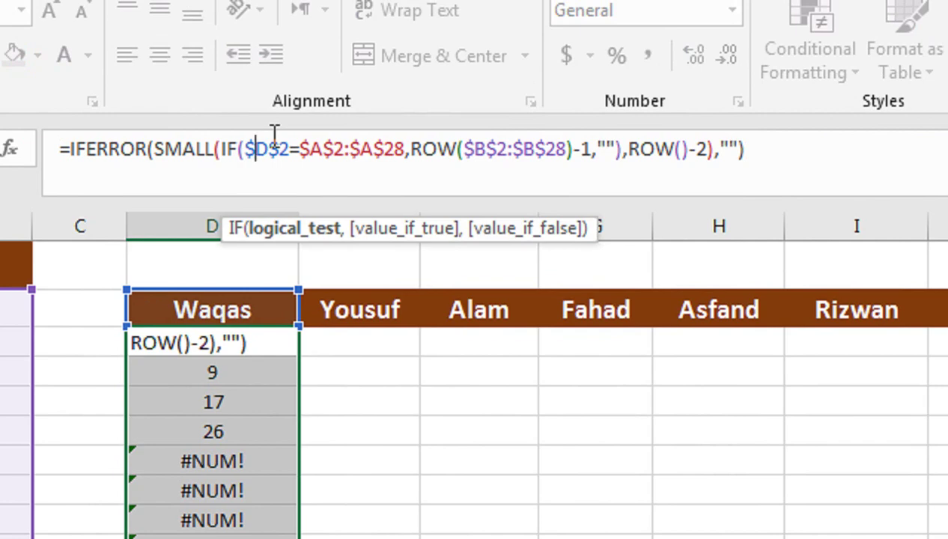
key(BackSpace)
key(ctrl+shift+Return)
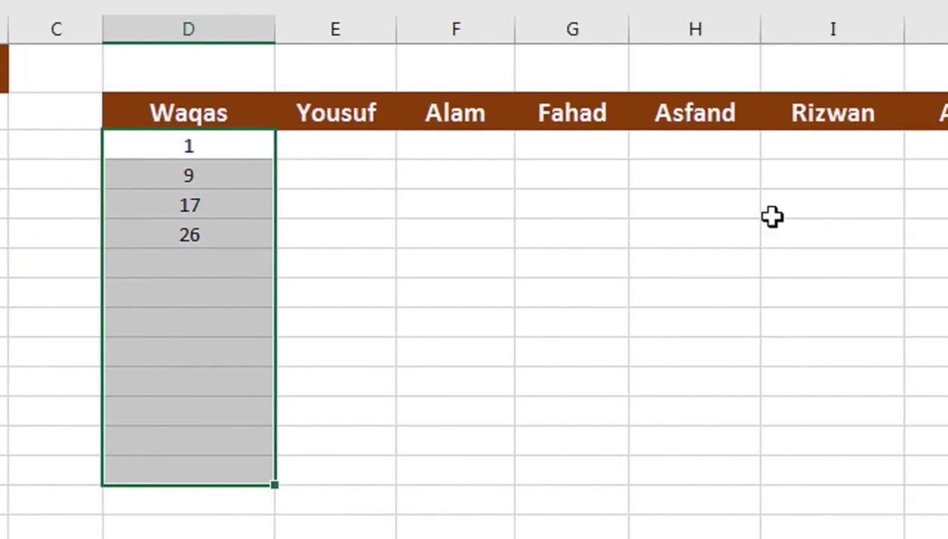
key(shift+Right)
key(shift+Right)
key(shift+Right)
key(shift+Right)
key(shift+Right)
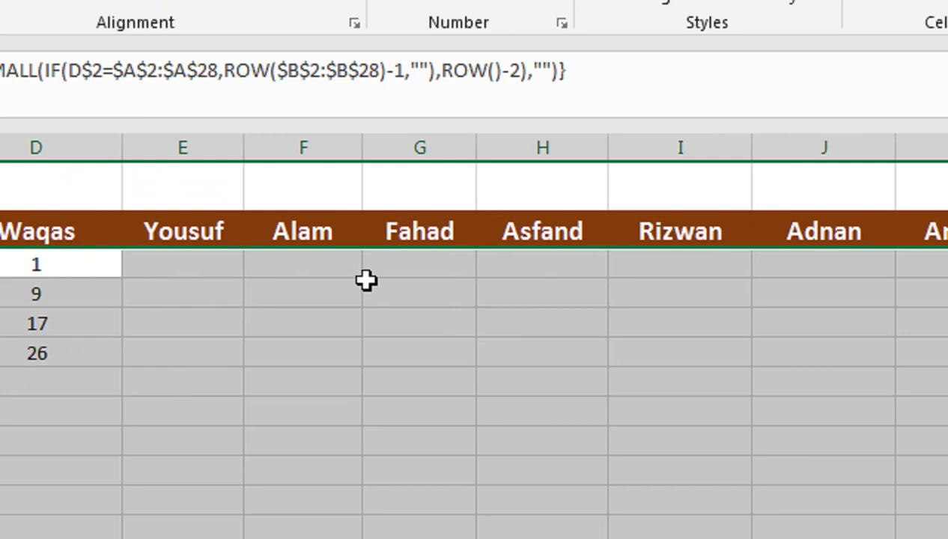
- Fill the formula right across all name columns with Ctrl+R and check the Fahad column's copy
key(ctrl+r)
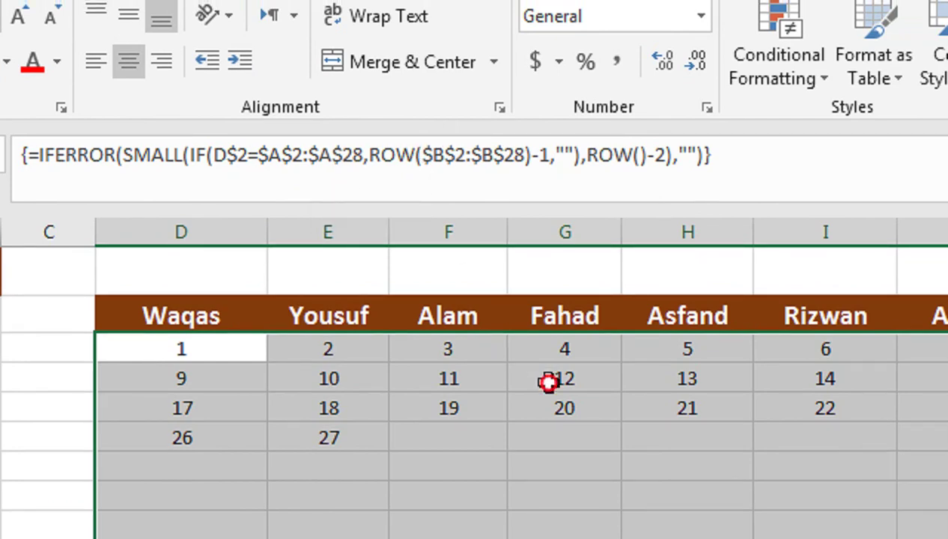
click(551, 380)
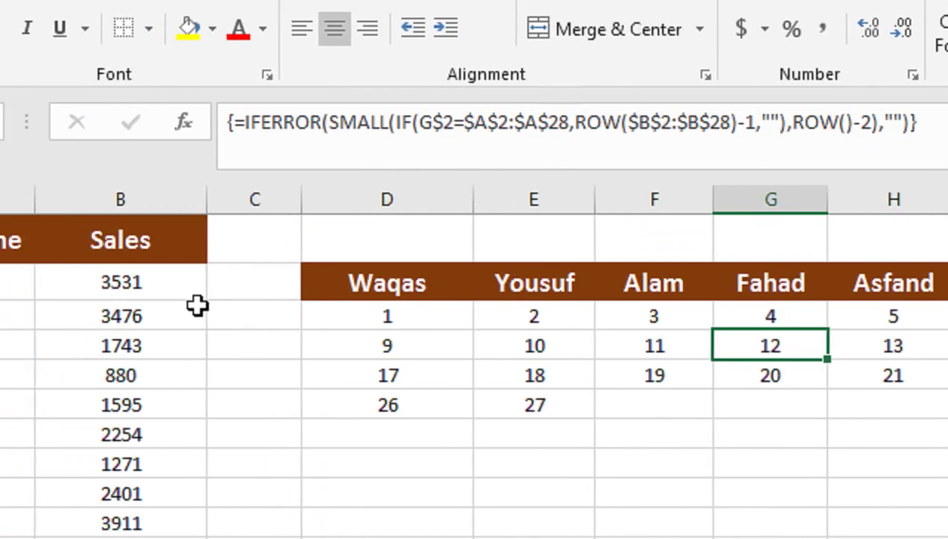
click(433, 309)
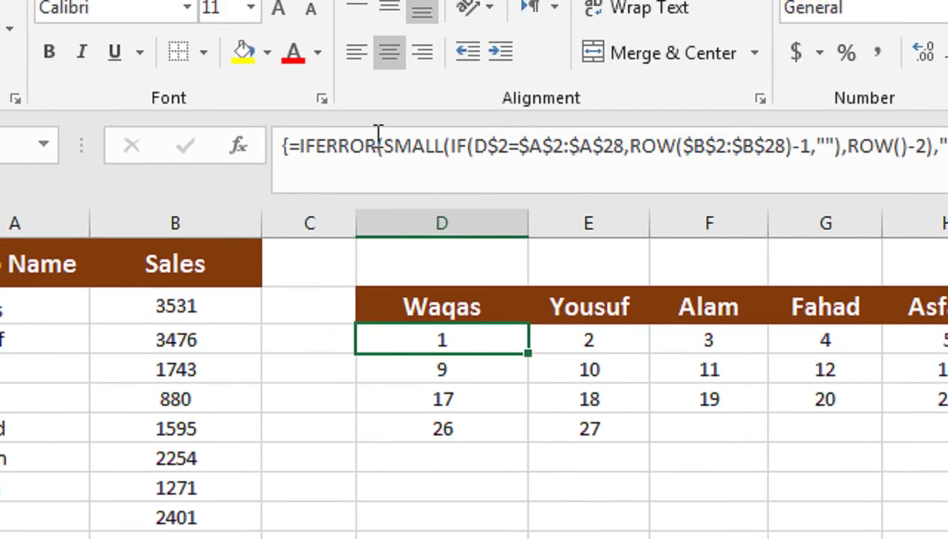
- Insert INDEX after IFERROR( around the SMALL part, starting its lookup range at B2
click(385, 147)
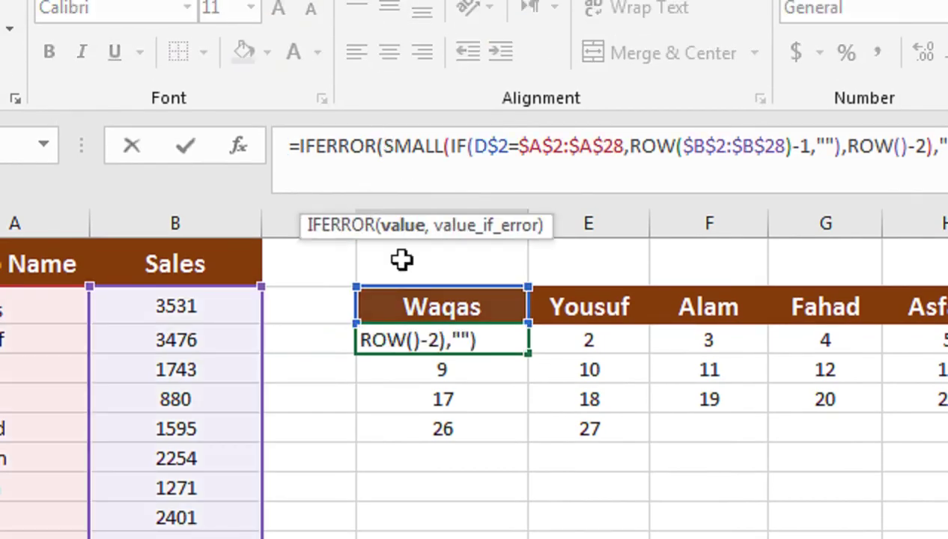
text(IND)
key(Tab)
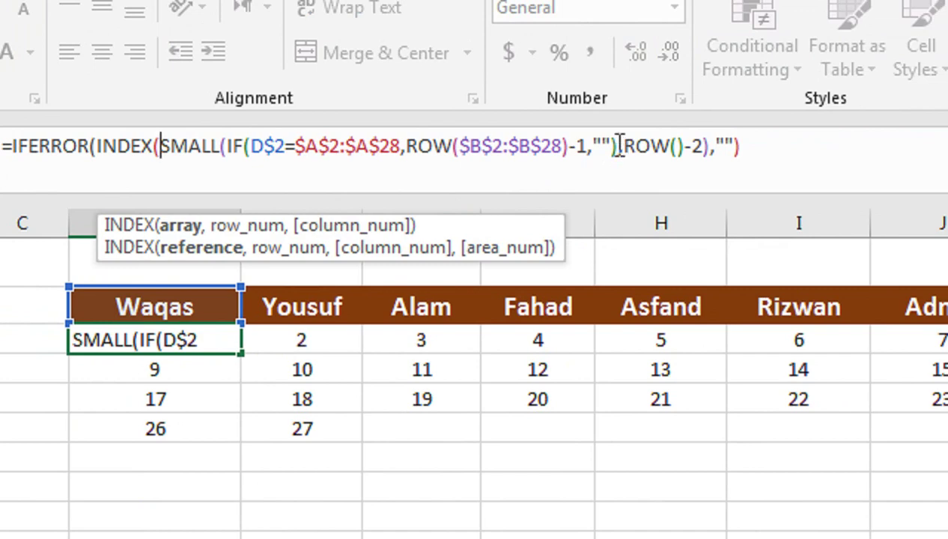
click(629, 146)
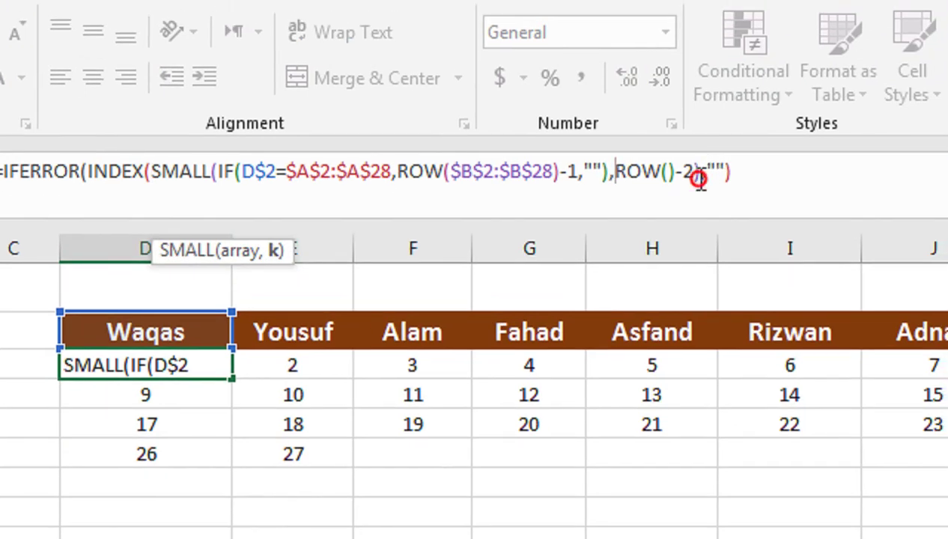
click(698, 179)
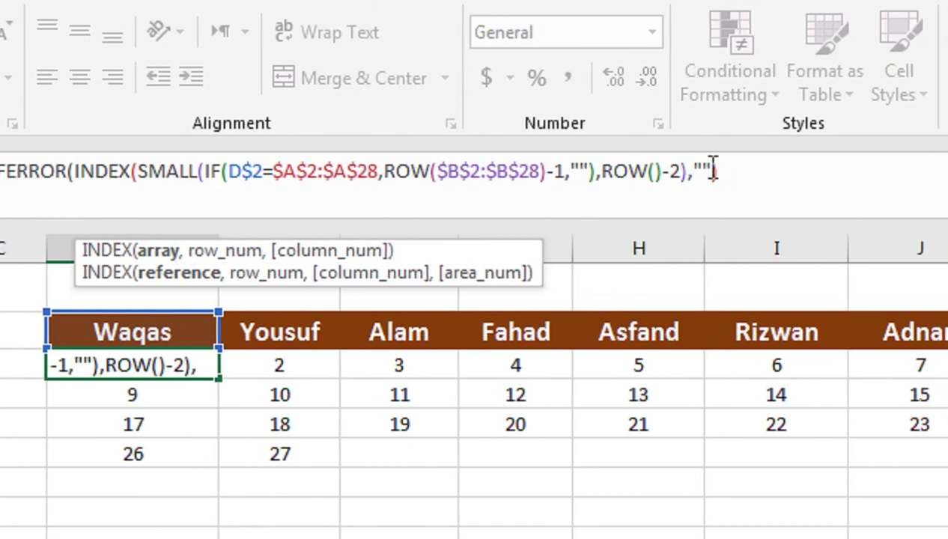
text())
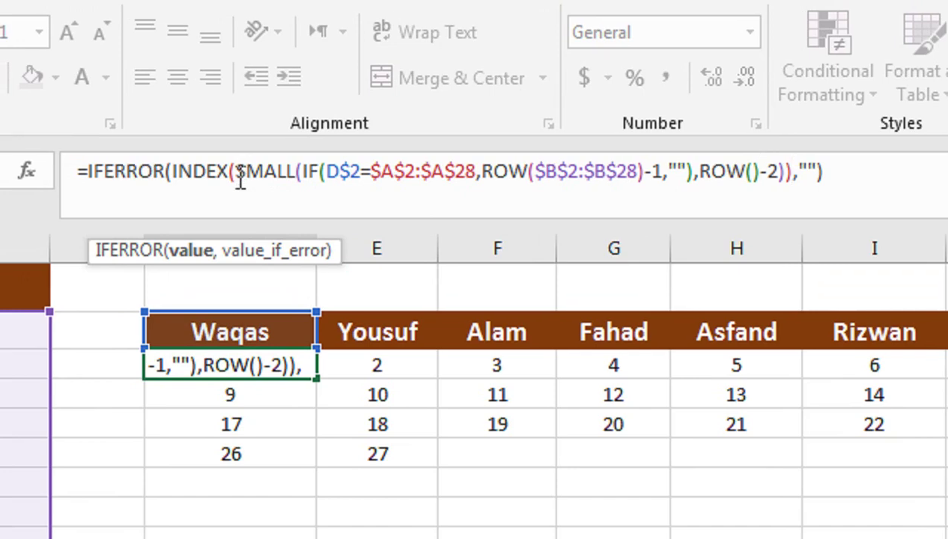
click(237, 173)
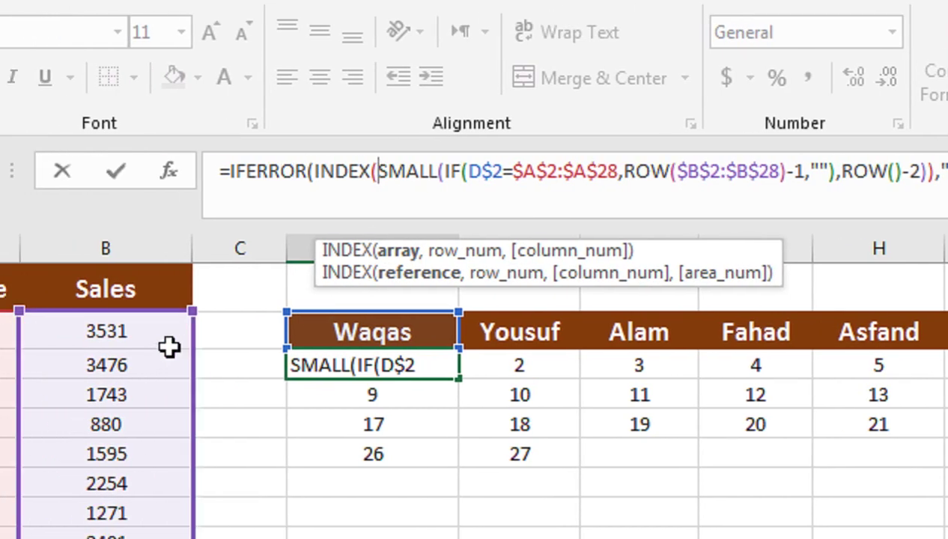
click(239, 335)
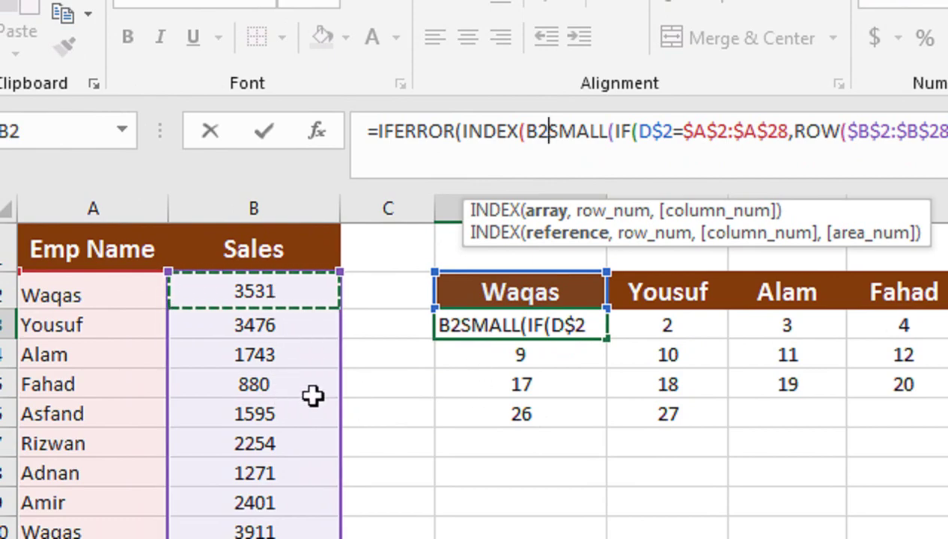
- Set INDEX's range to $B$2:$B$28 and array-enter it, so Waqas lists 3531, 3911, 4779, 1635
key(ctrl+shift+Down)
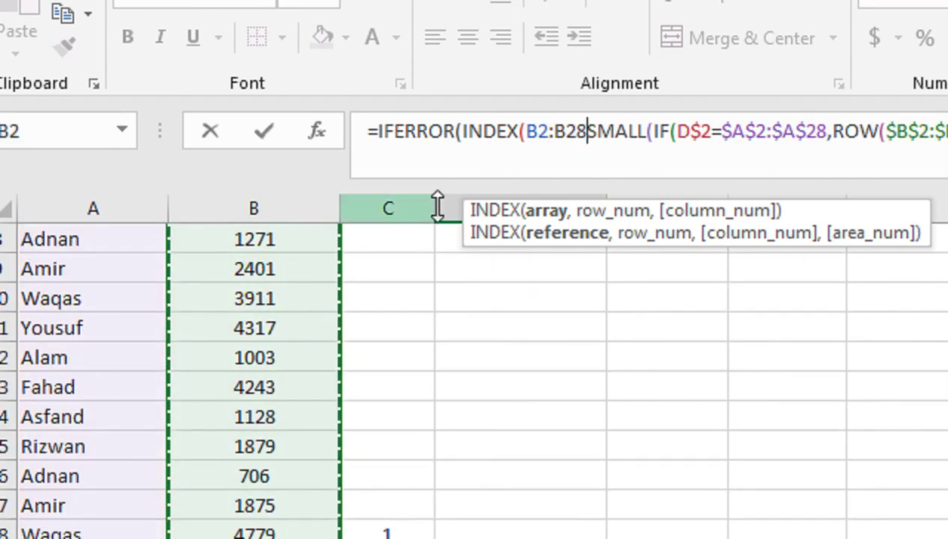
key(F4)
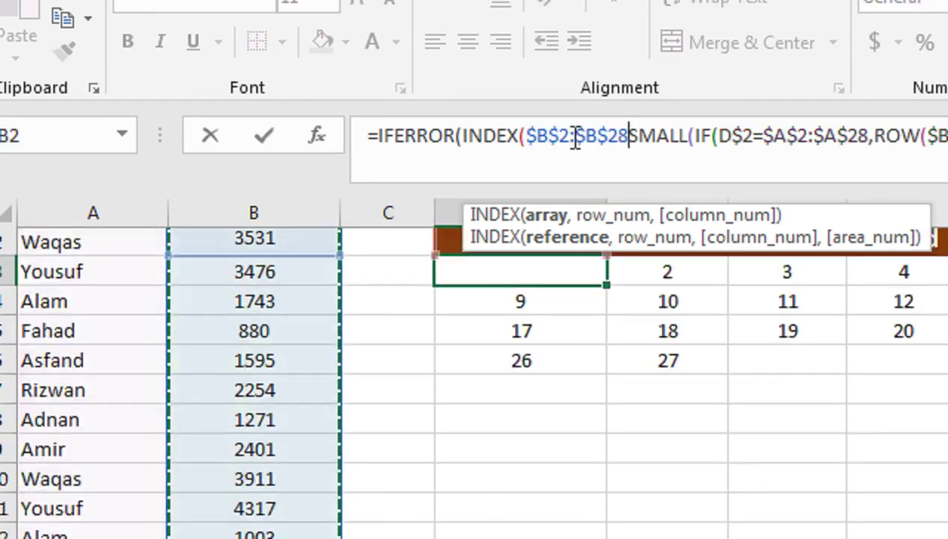
text(,)
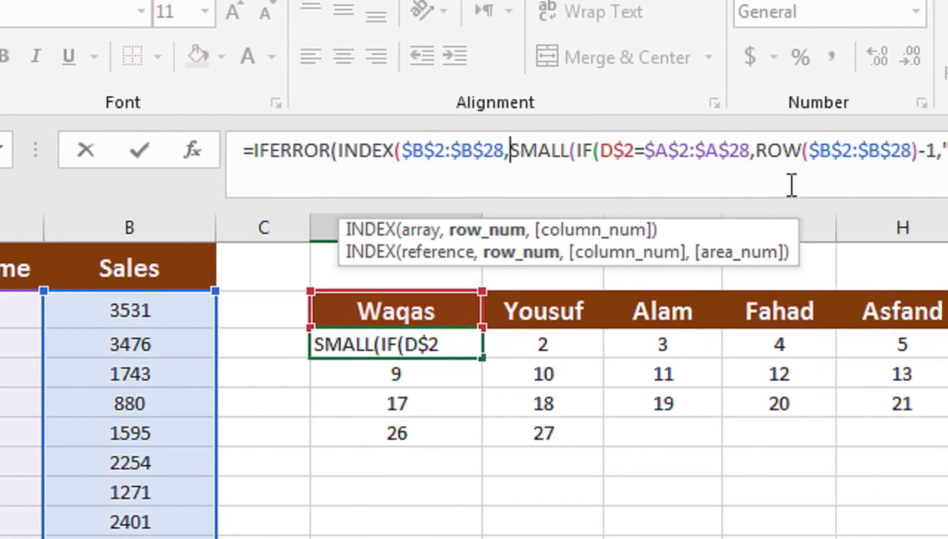
click(710, 148)
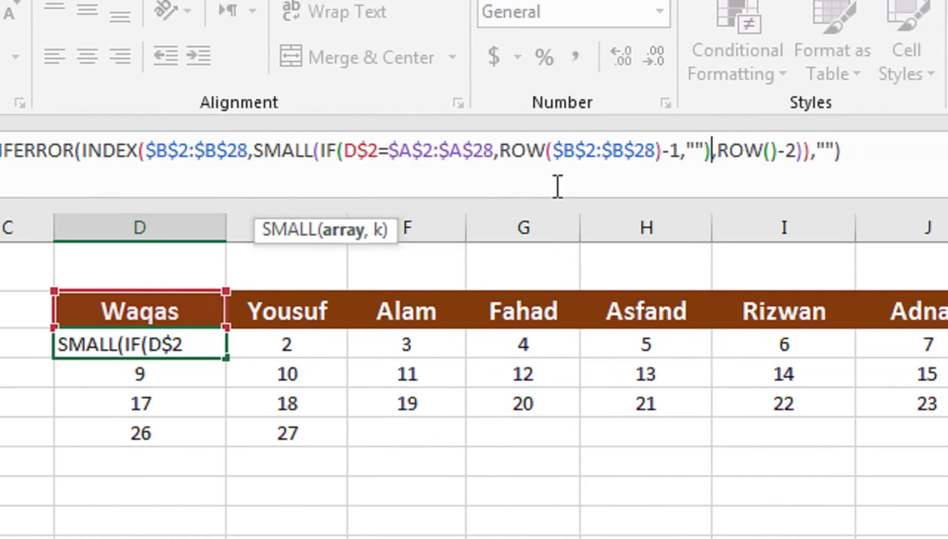
click(711, 148)
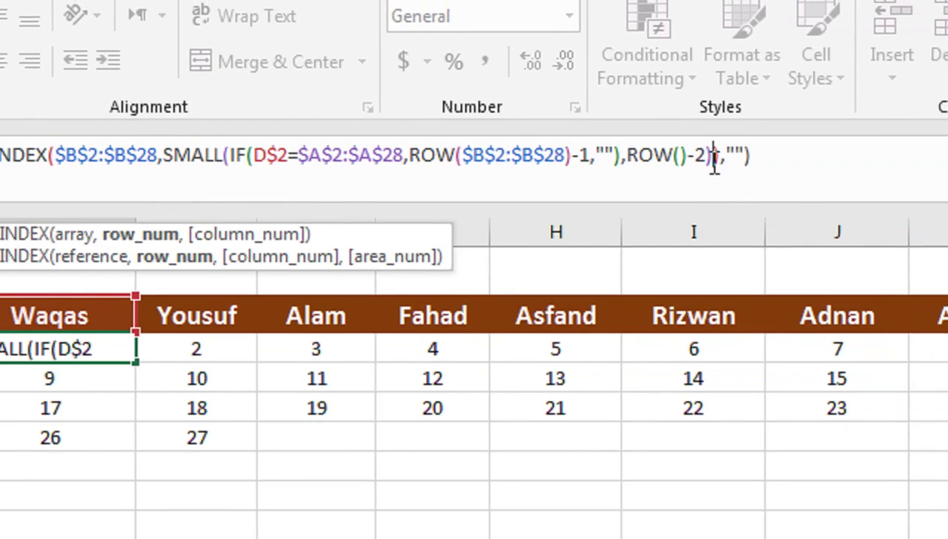
text())
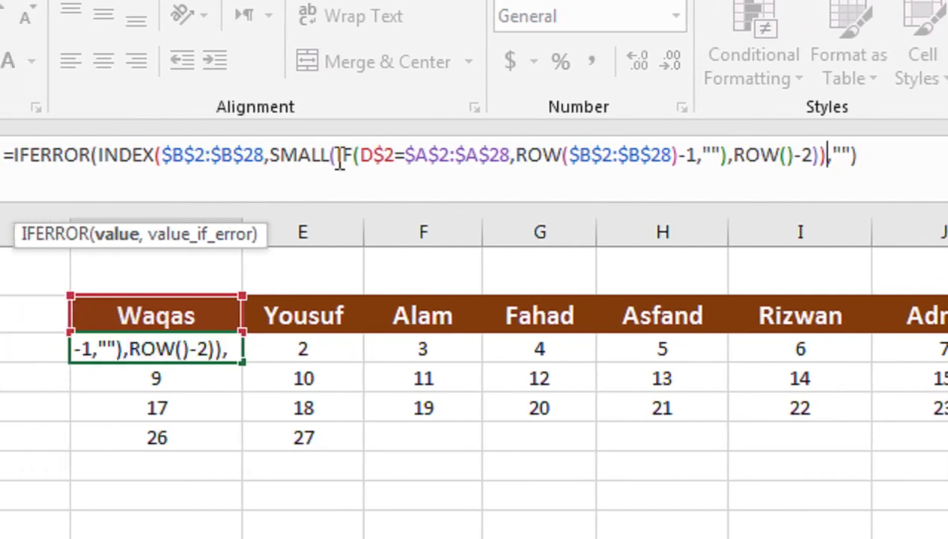
key(ctrl+shift+Return)
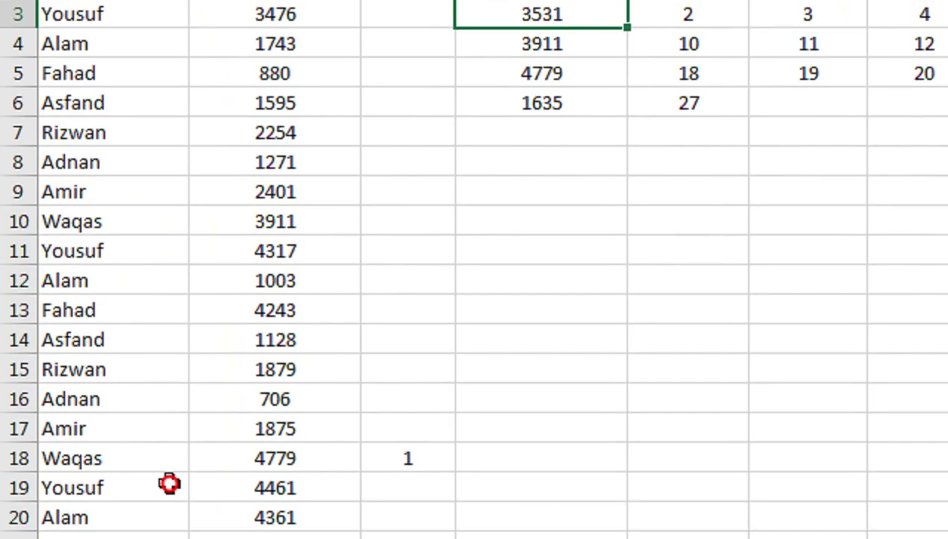
drag(74, 102, 113, 399)
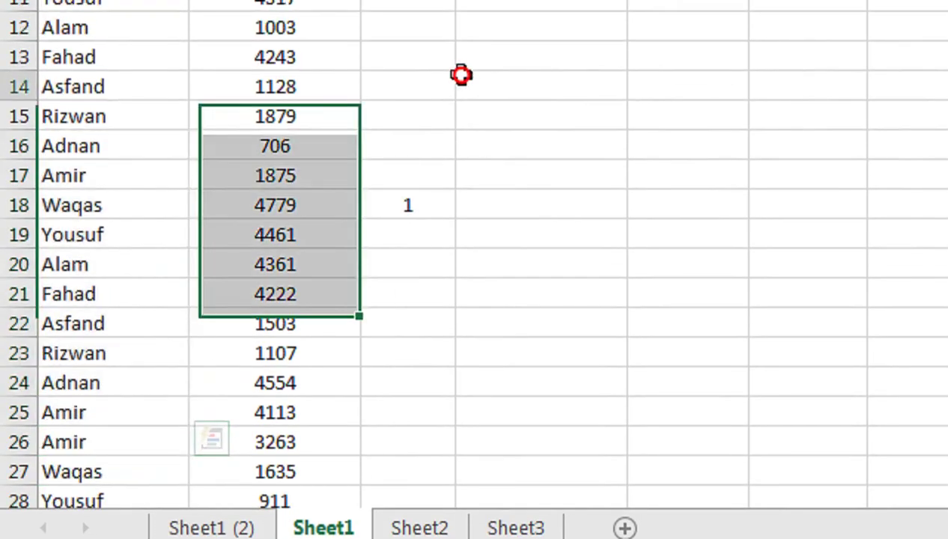
drag(541, 43, 541, 292)
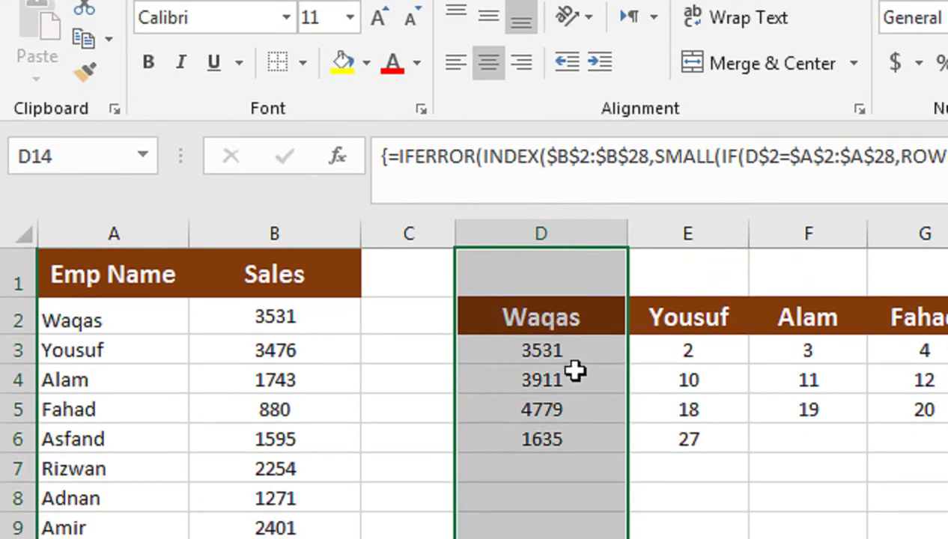
click(577, 343)
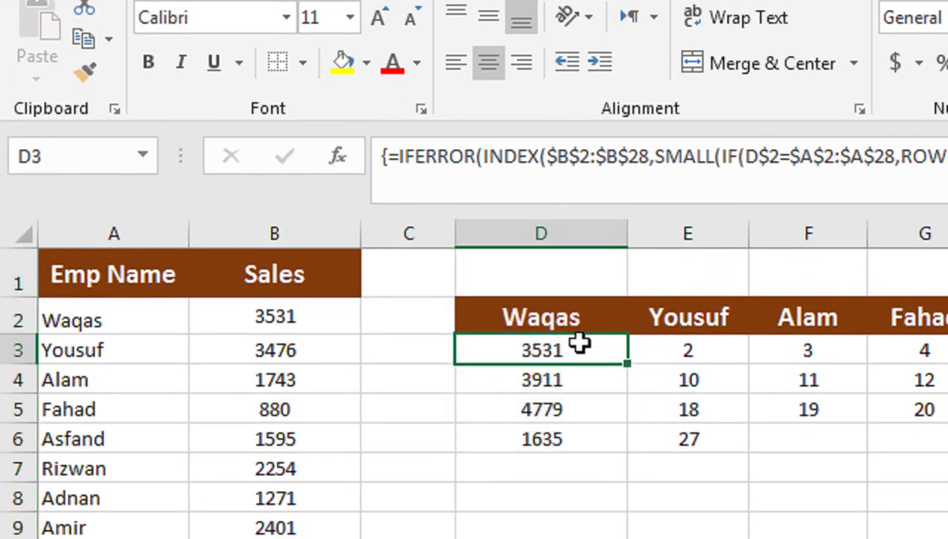
drag(623, 369, 636, 440)
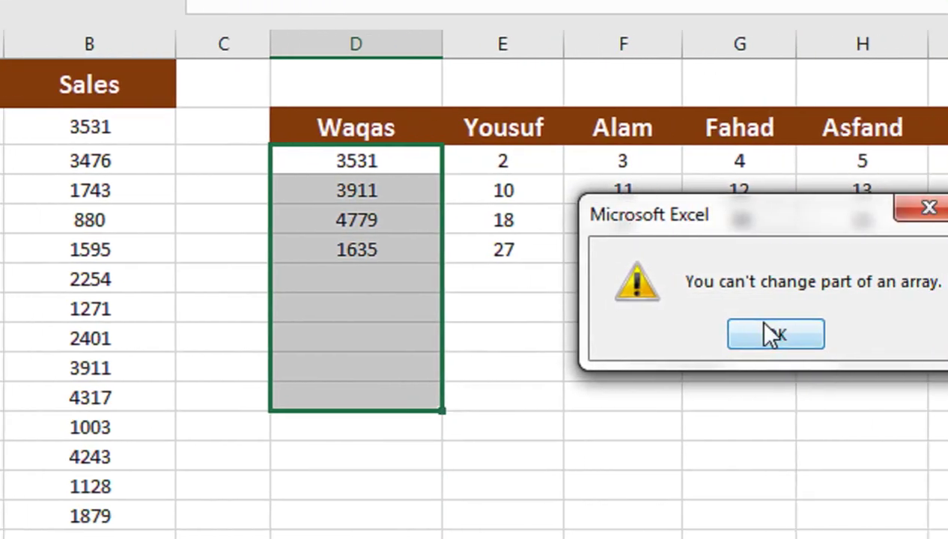
click(771, 335)
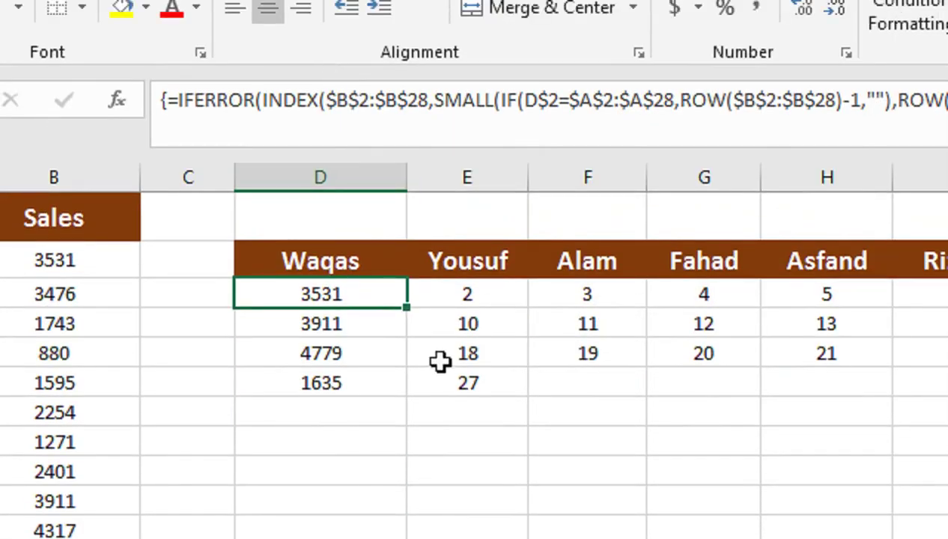
drag(407, 307, 407, 524)
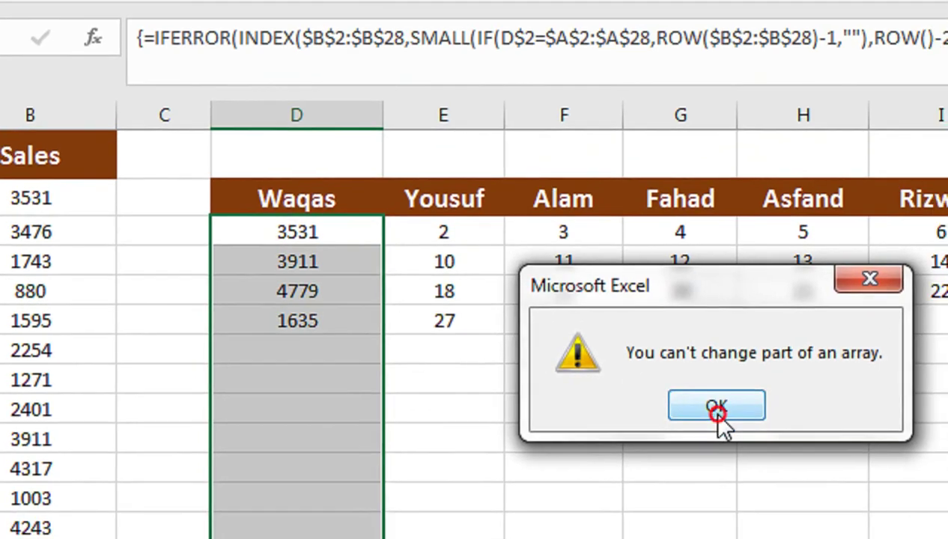
click(718, 459)
key(shift+Down)
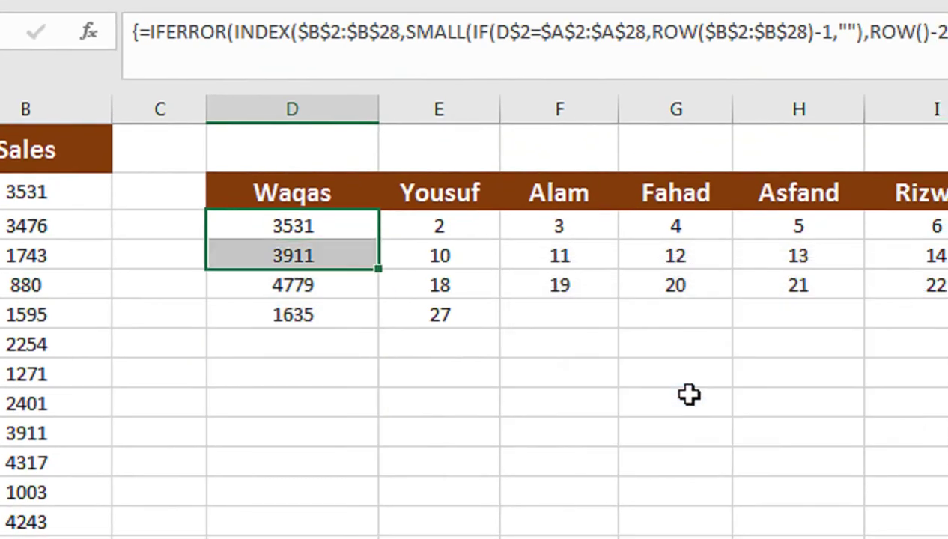
key(shift+Down)
key(shift+Down)
key(shift+Down)
key(shift+Down)
key(shift+Down)
key(shift+Down)
key(shift+Right)
key(shift+Right)
key(shift+Right)
key(shift+Right)
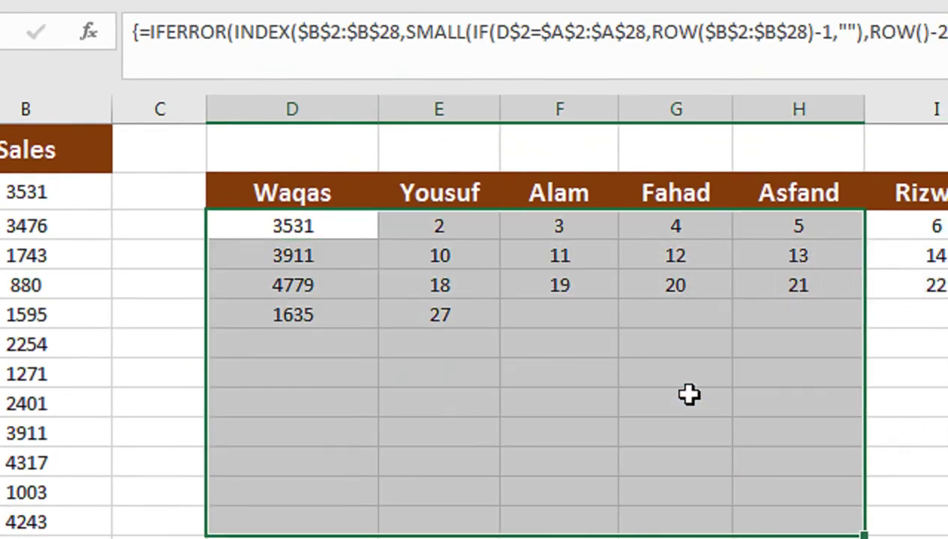
key(shift+Right)
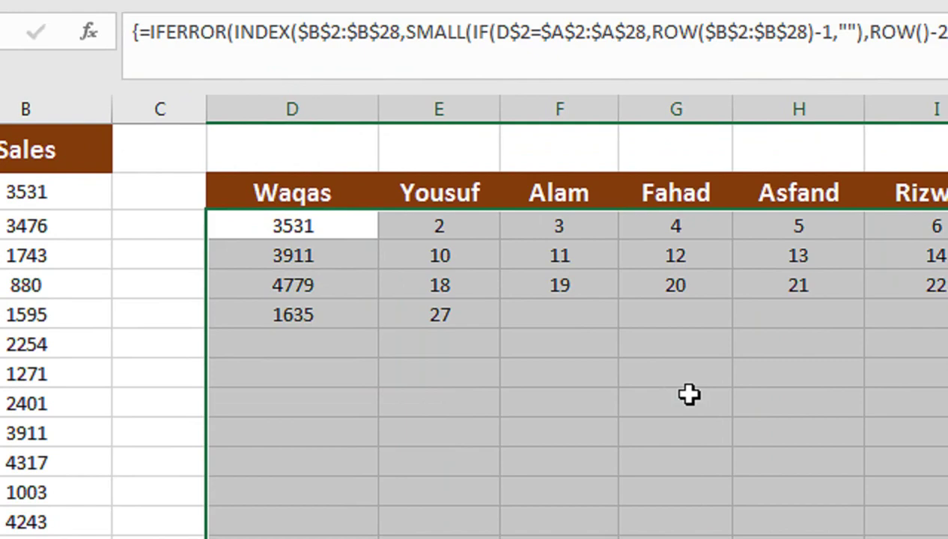
key(Delete)
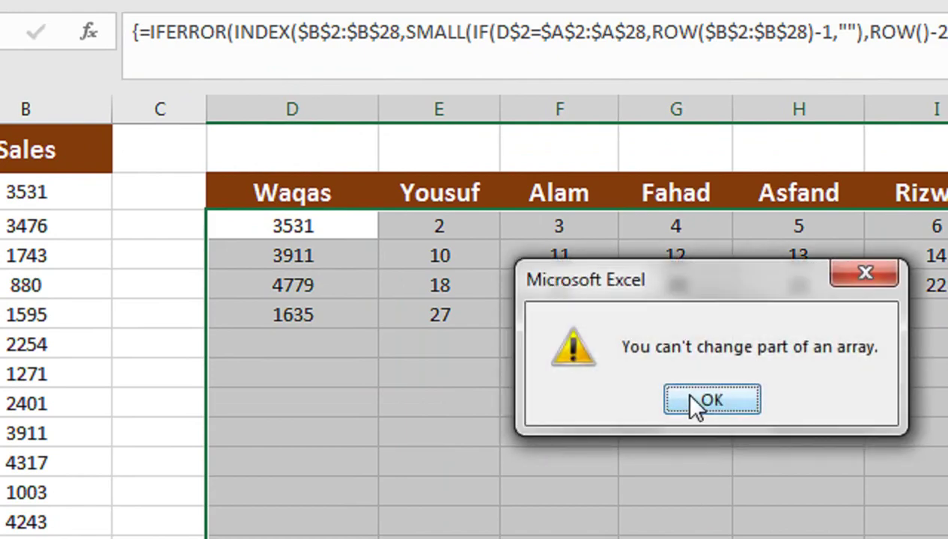
click(690, 395)
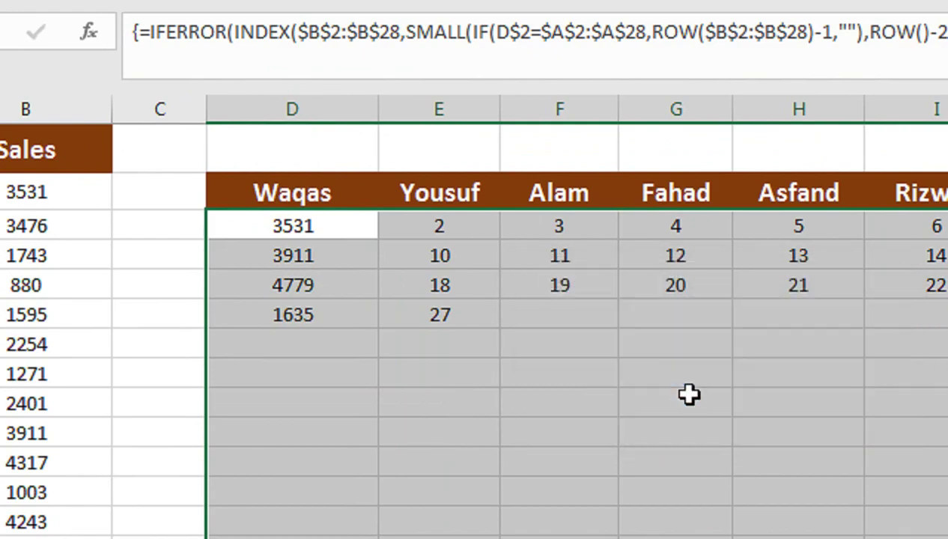
click(292, 225)
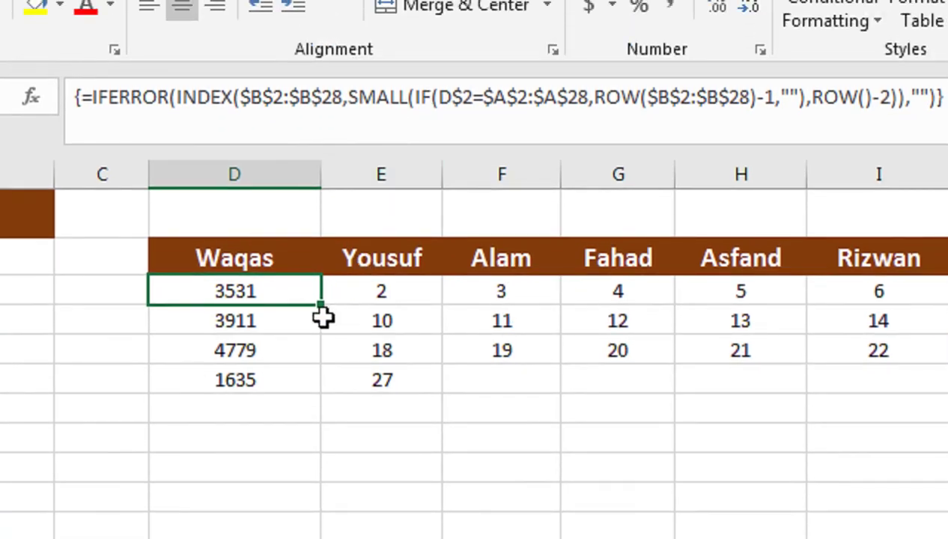
drag(321, 240, 314, 536)
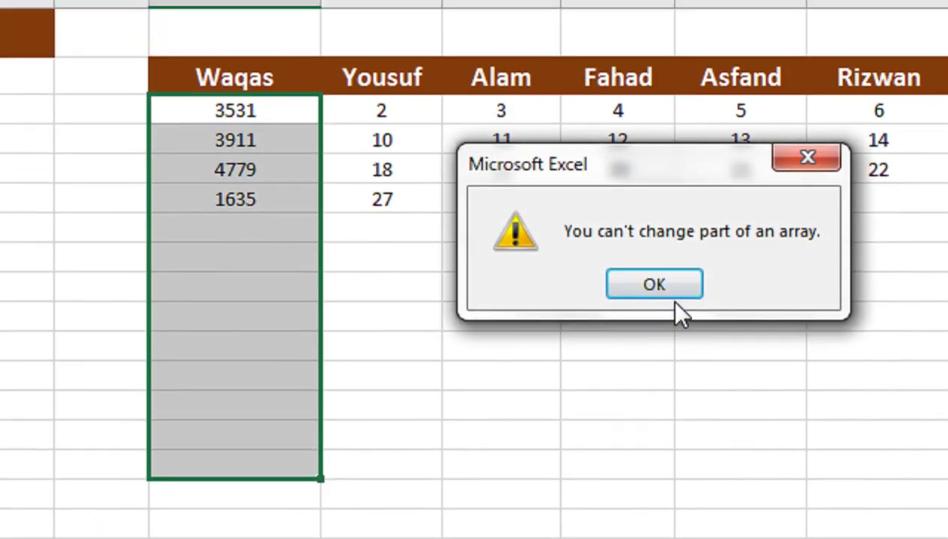
click(659, 241)
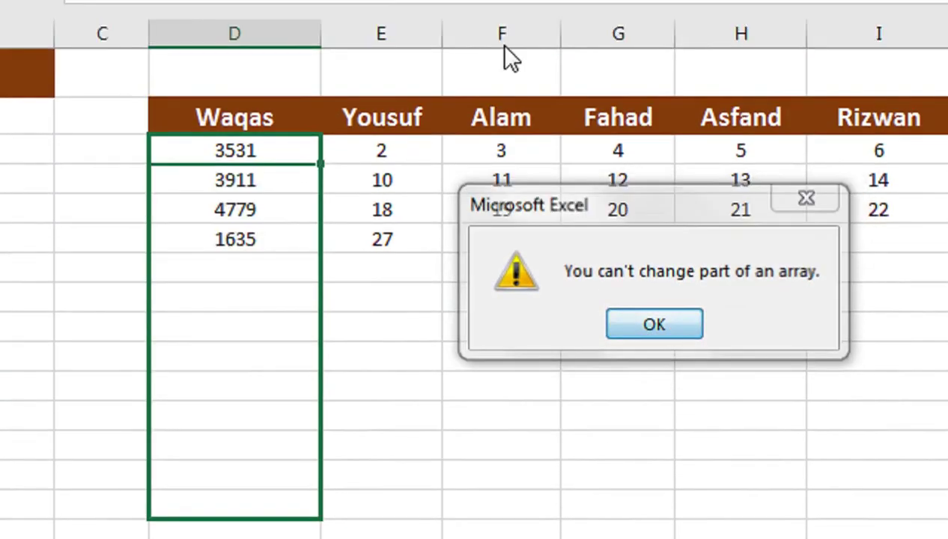
- Copy the D3 formula text and clear the existing array formula range
click(299, 176)
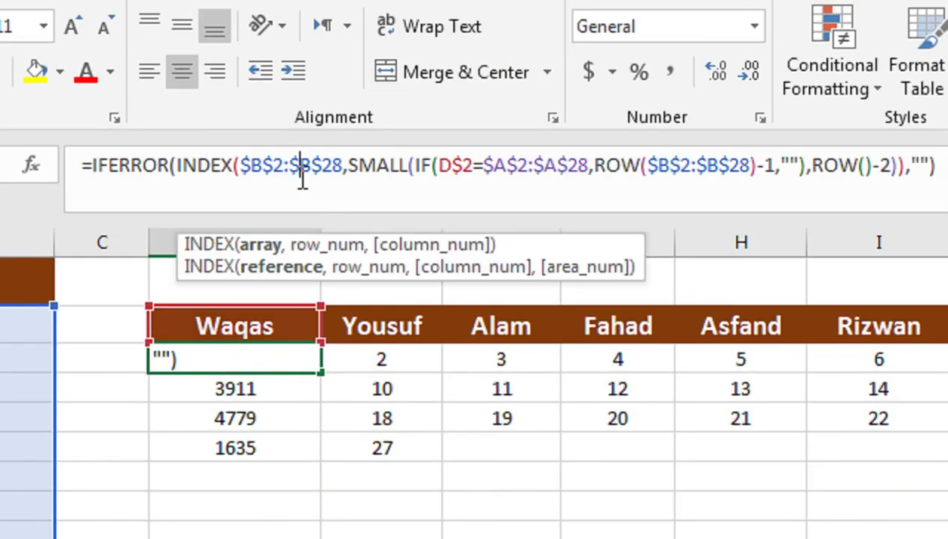
triple_click(229, 163)
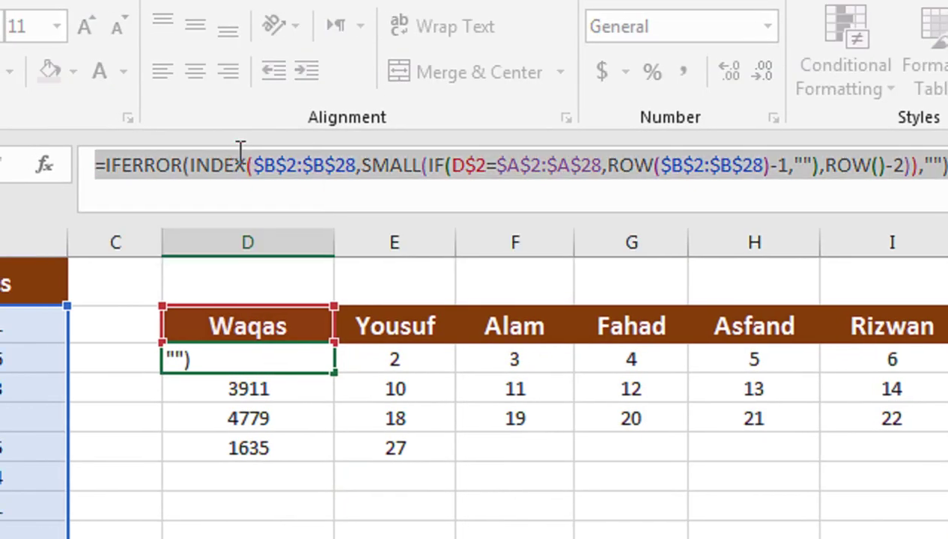
key(Return)
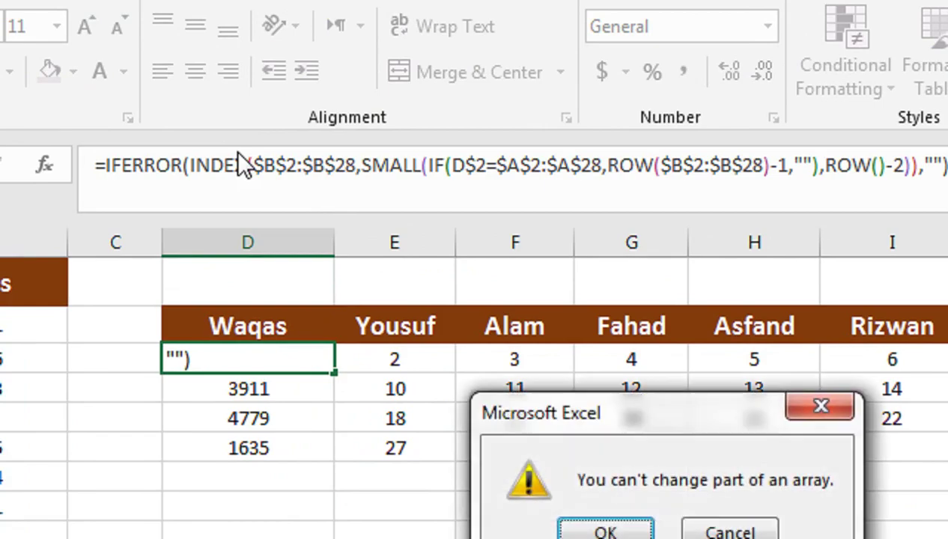
key(Return)
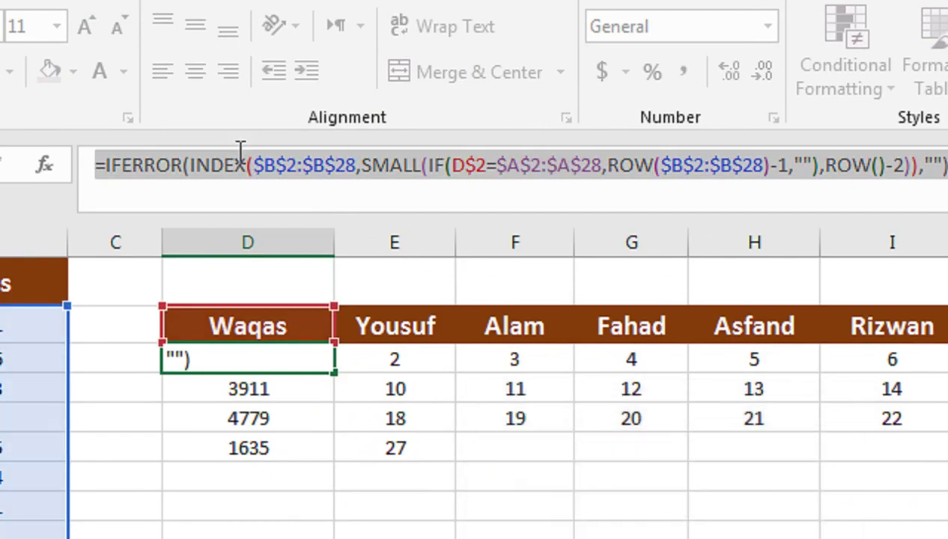
key(Escape)
key(ctrl+slash)
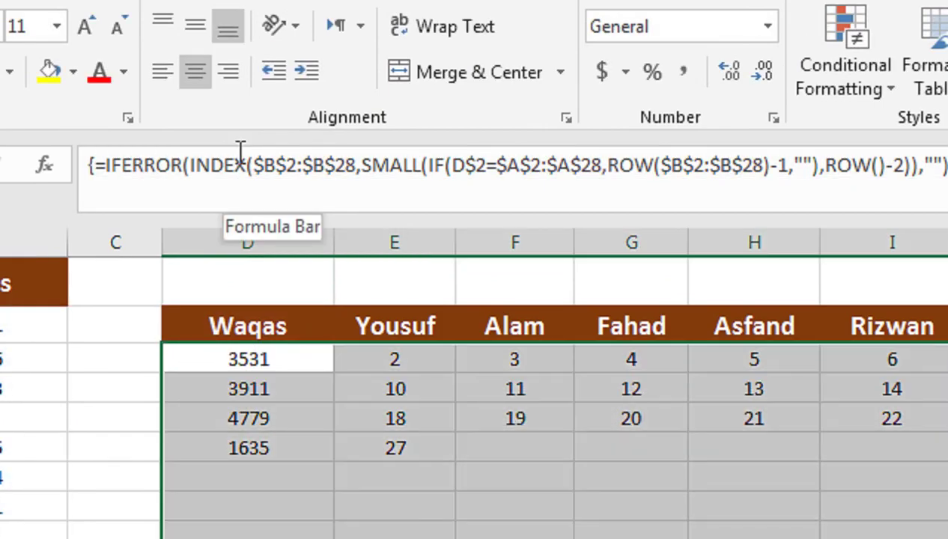
key(Delete)
key(shift+BackSpace)
- Paste the formula into D3 as an array formula and fill it across columns D–I and down
text(=)
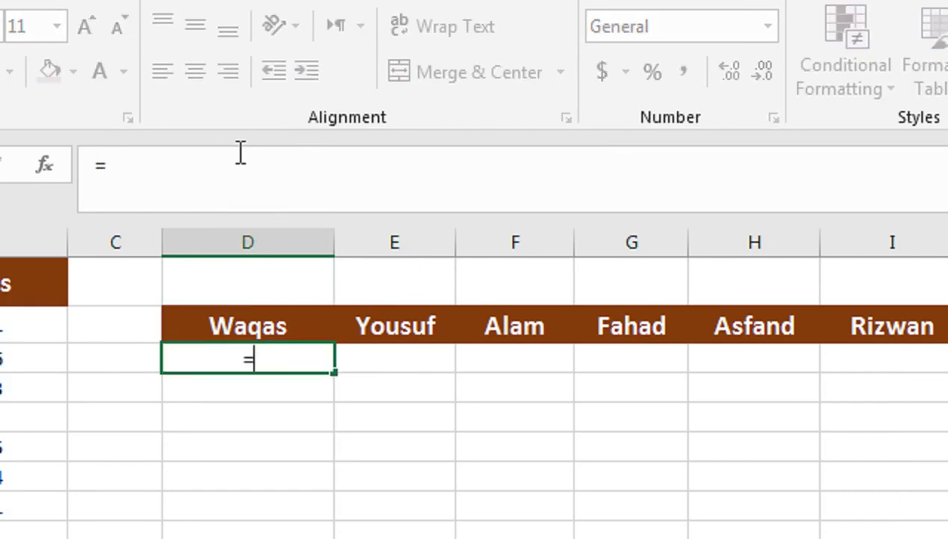
text(=IFERROR(INDEX($B$2:$B$28,SMALL(IF(D$2=$A$2:$A$28,ROW($B$2:$B$28)-1,""),ROW()-2)),""))
key(ctrl+shift+Return)
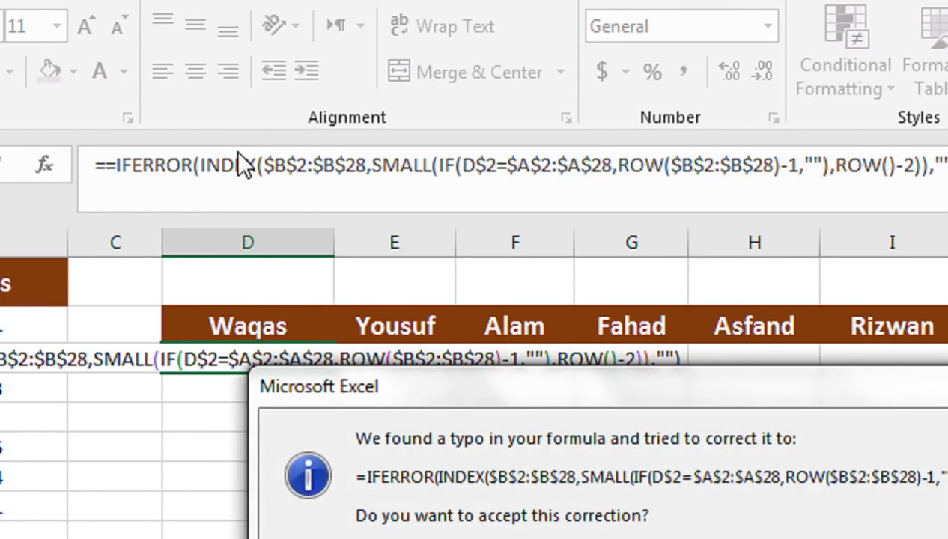
key(Return)
key(shift+Right)
key(shift+Right)
key(shift+Right)
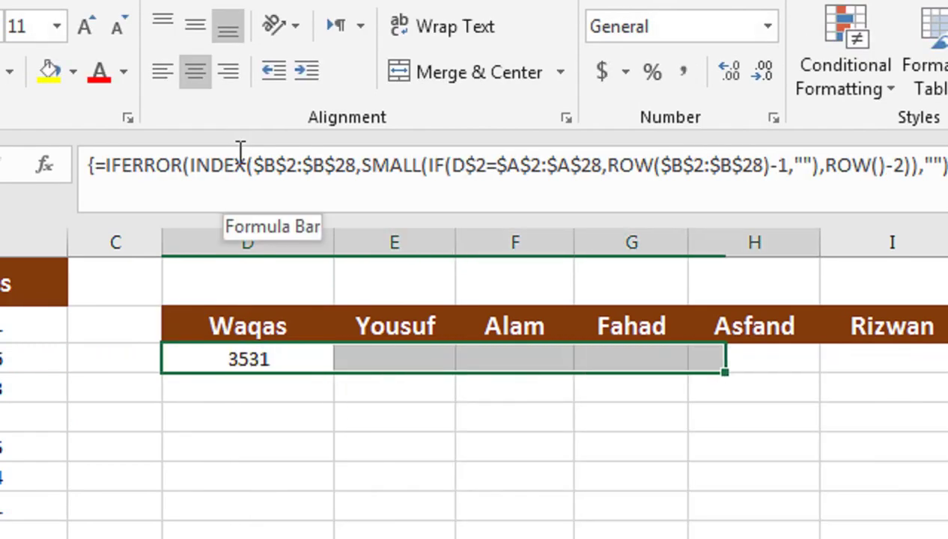
key(shift+Right)
key(shift+Right)
key(shift+Down)
key(shift+Down)
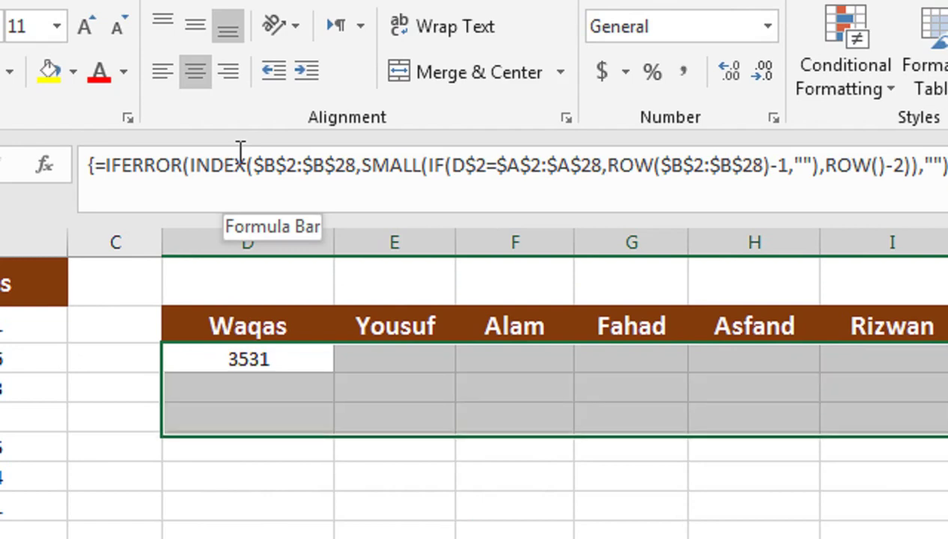
key(shift+Down)
key(shift+Down)
key(shift+Down)
key(ctrl+d)
key(ctrl+r)
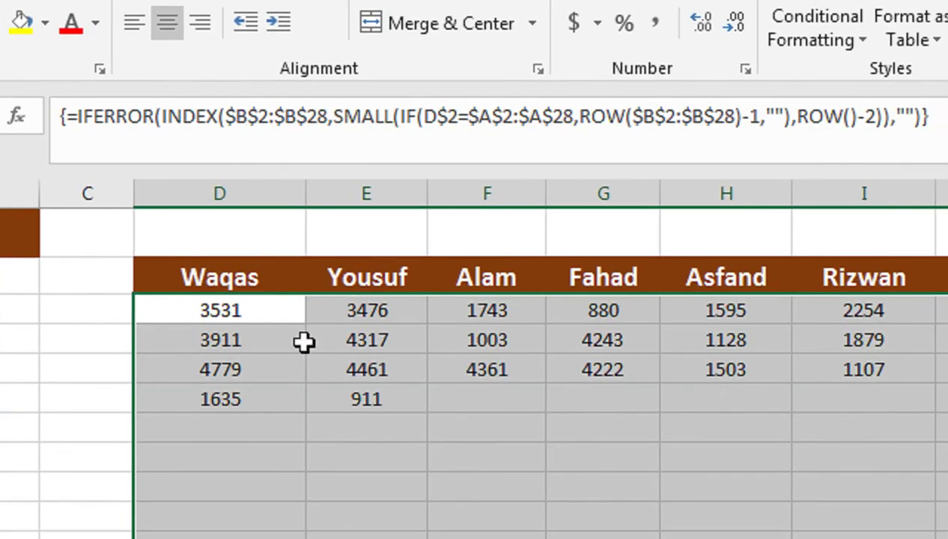
- Delete the helper IF formula from the column C cells beside the sales list, leaving them empty
click(444, 329)
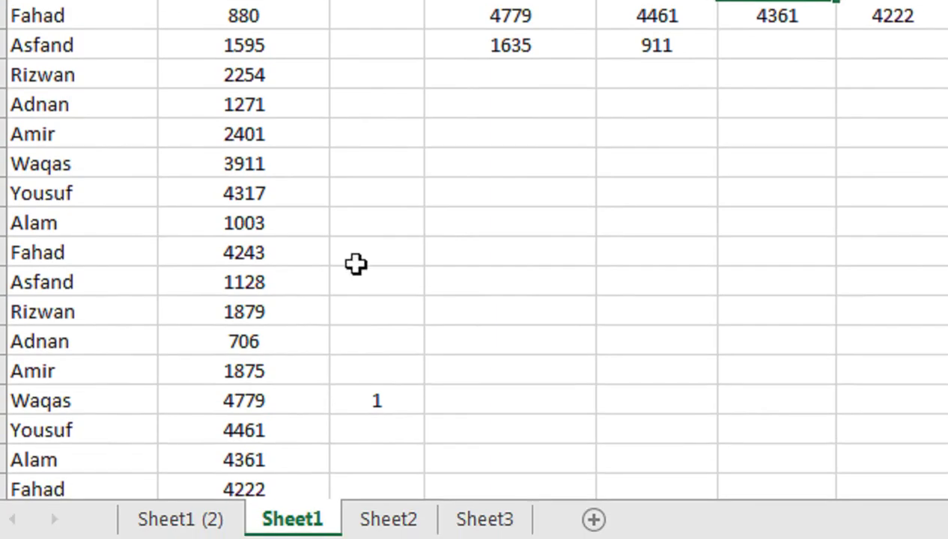
drag(377, 401, 417, 433)
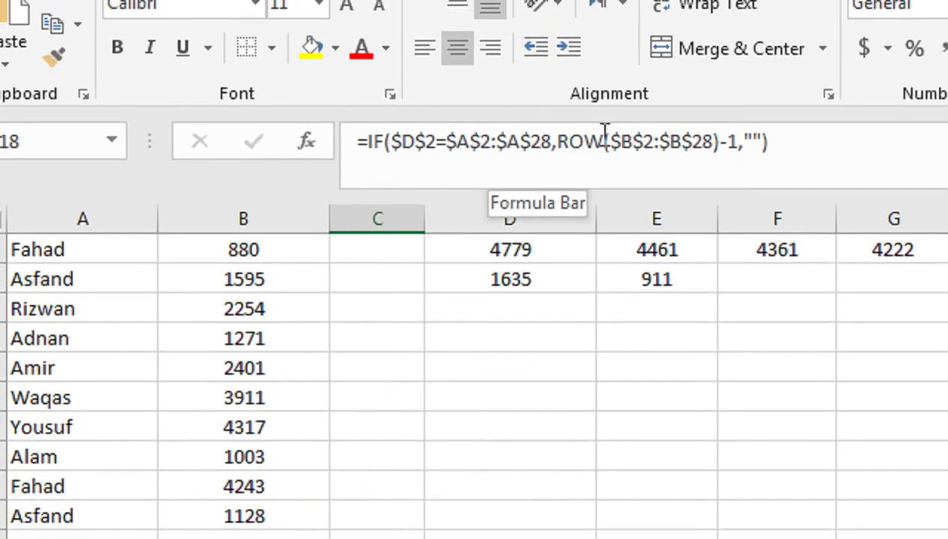
click(605, 131)
key(ctrl+a)
key(Delete)
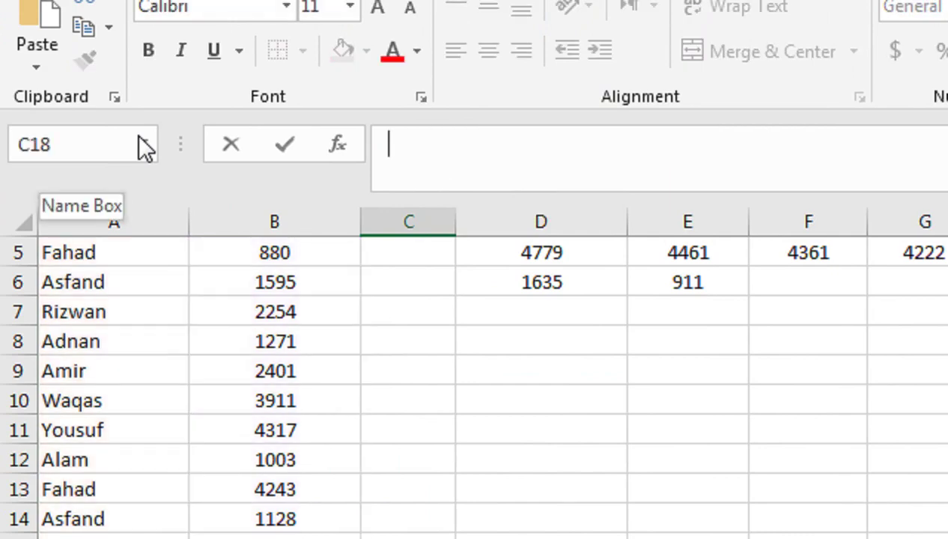
key(Return)
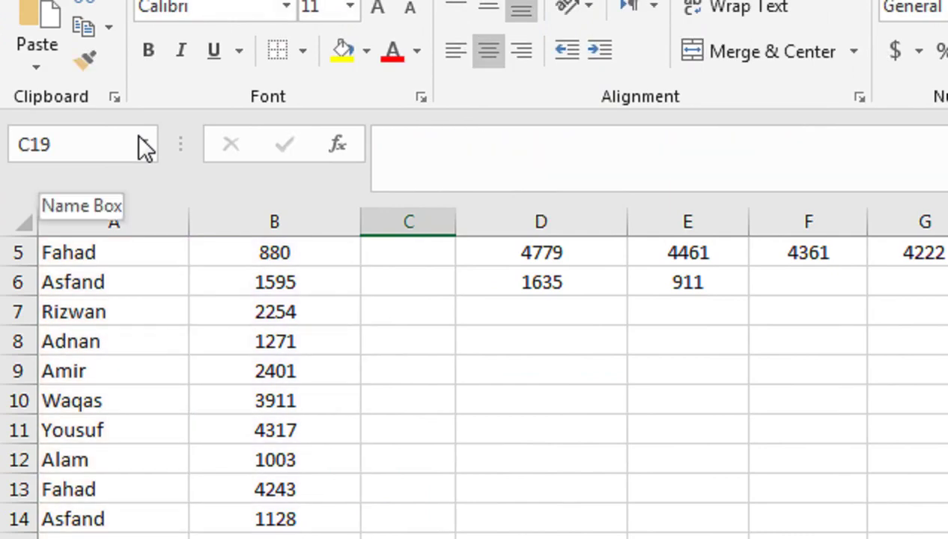
key(Up)
key(Up)
key(Up)
key(Up)
key(Up)
key(Up)
key(Up)
key(Up)
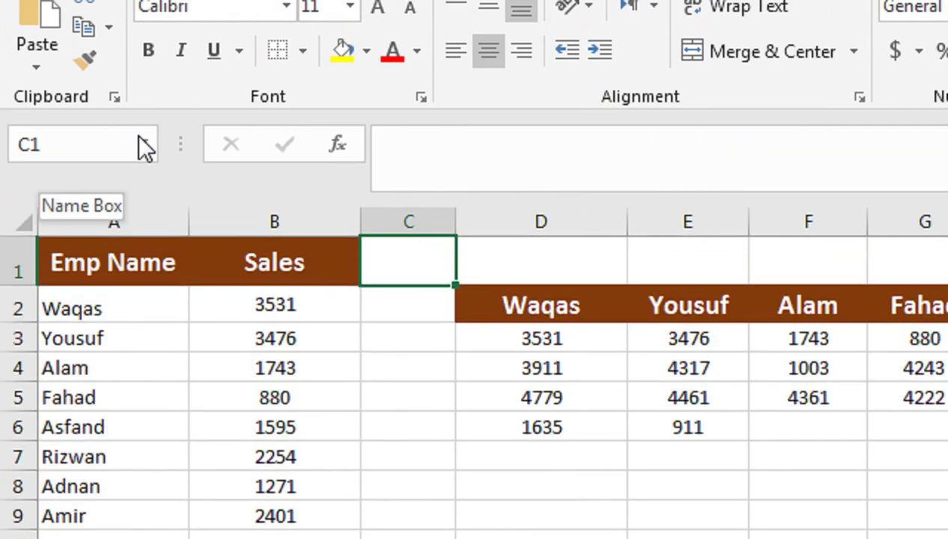
- Inspect the D3 array formula that lists product names such as Avocado for each employee
key(Down)
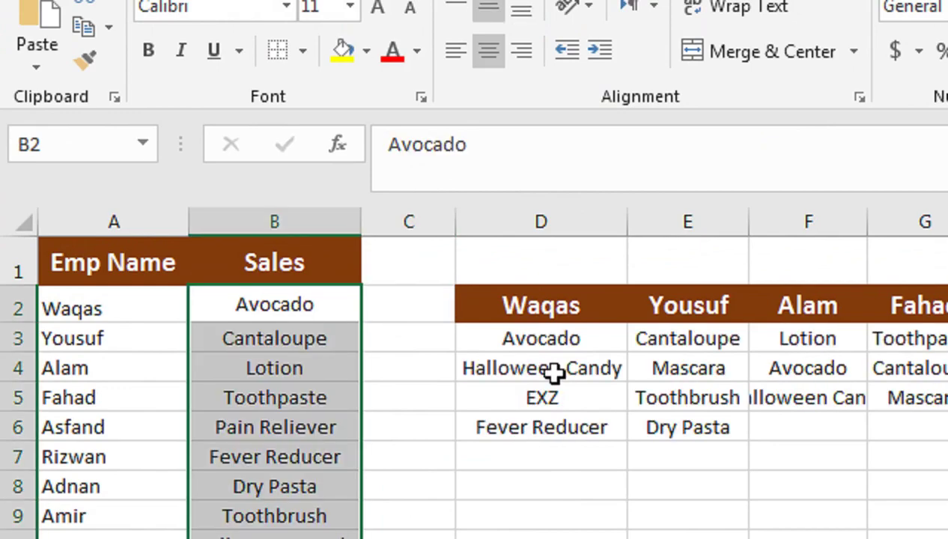
click(547, 337)
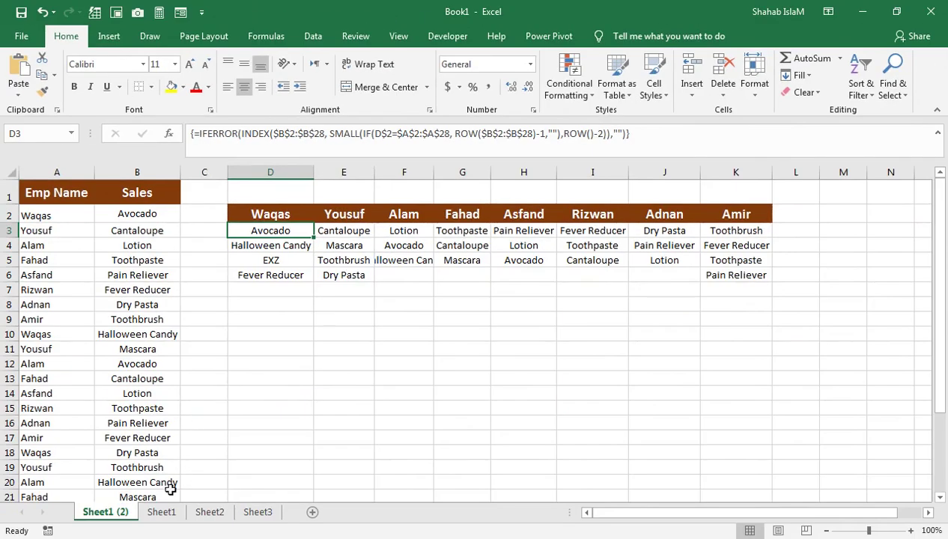
- Return to Sheet1, where the name columns list sales amounts like Waqas 3531, 3911
click(162, 511)
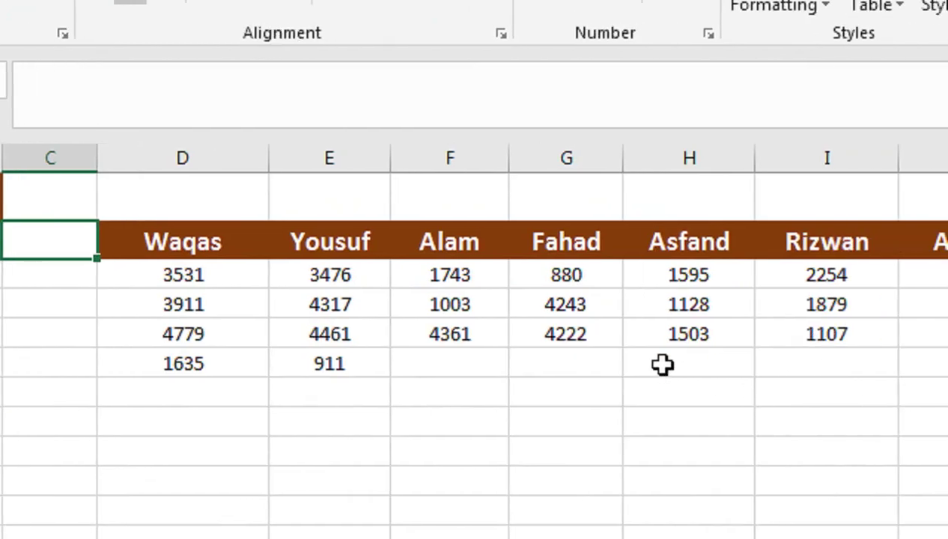